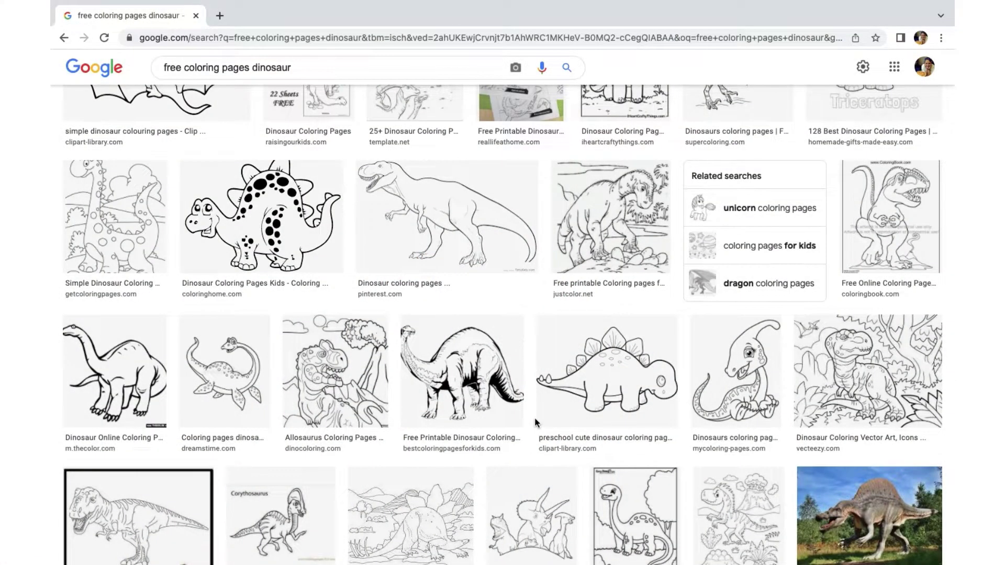
# - Scroll the dinosaur coloring results and bring up the image menu for the baby dinosaur picture
pyautogui.scroll(-1, 535, 420)
pyautogui.scroll(-2, 536, 423)
pyautogui.scroll(-5, 537, 423)
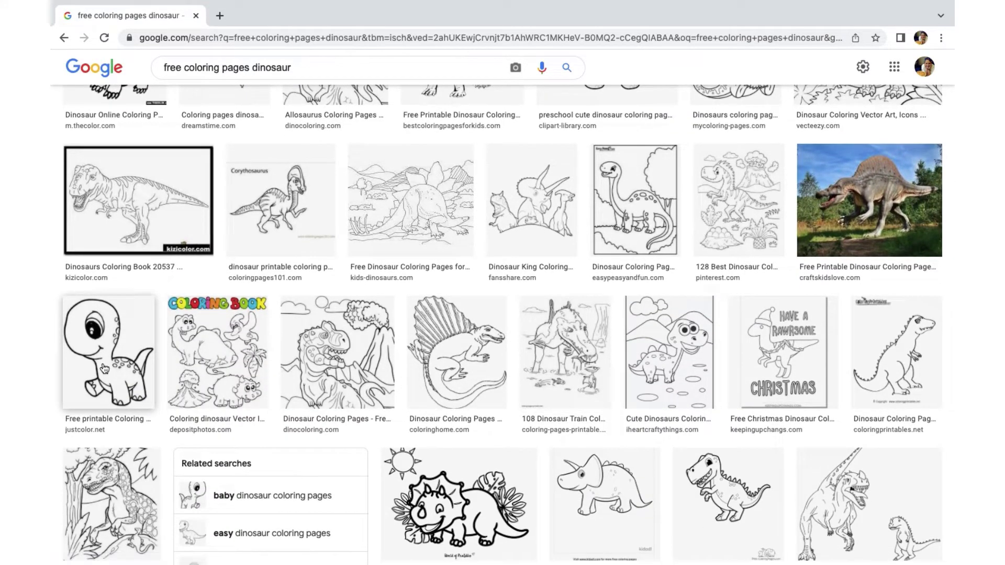
pyautogui.rightClick(104, 368)
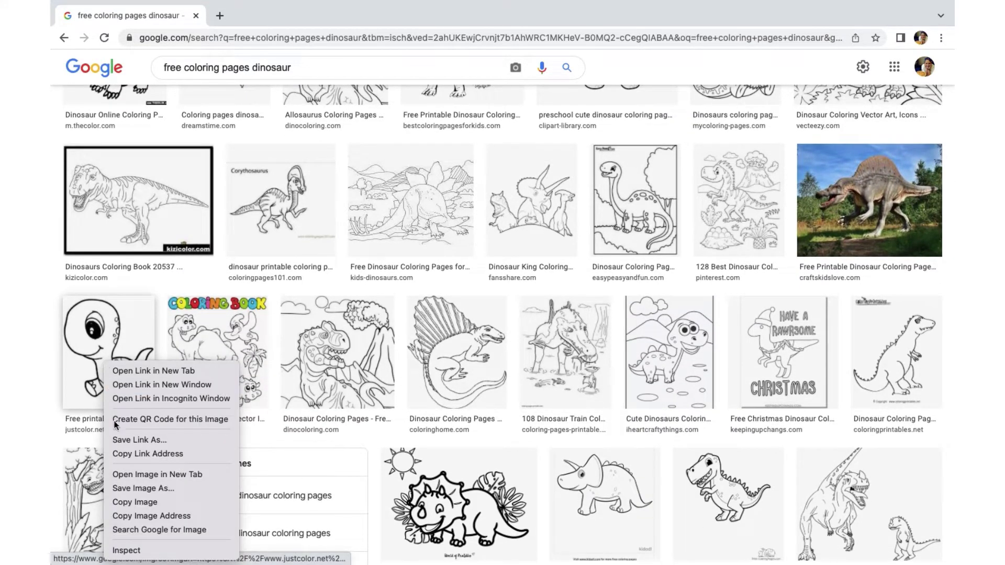
# - Copy the baby dinosaur image, paste it into the new Inkscape document, and move it toward the page centre
pyautogui.click(145, 502)
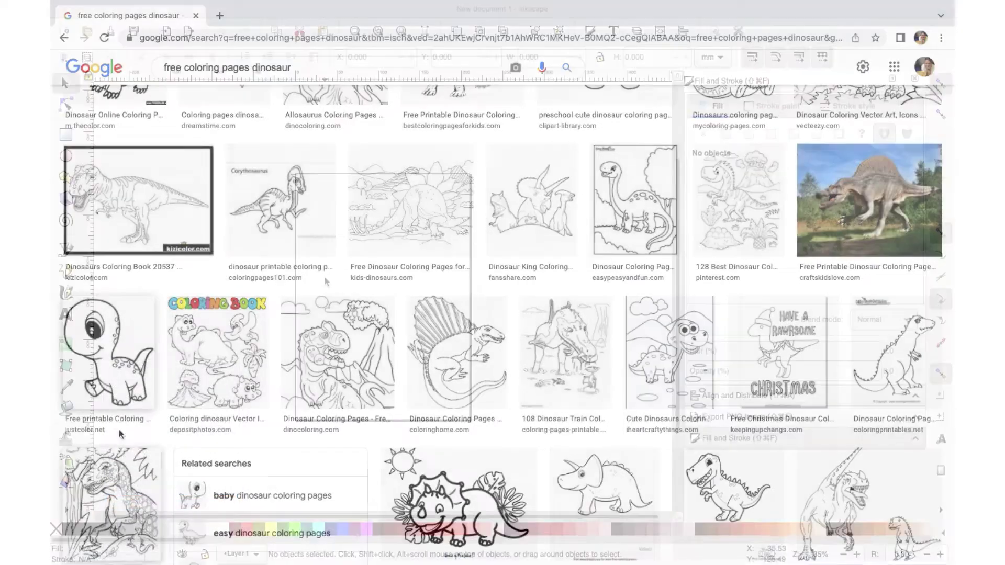
pyautogui.rightClick(325, 281)
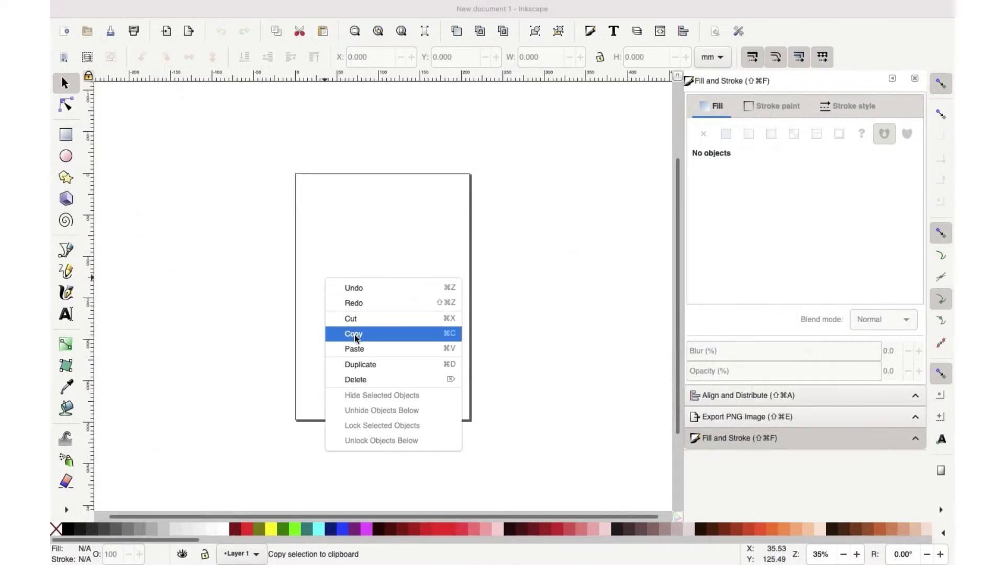
pyautogui.click(356, 347)
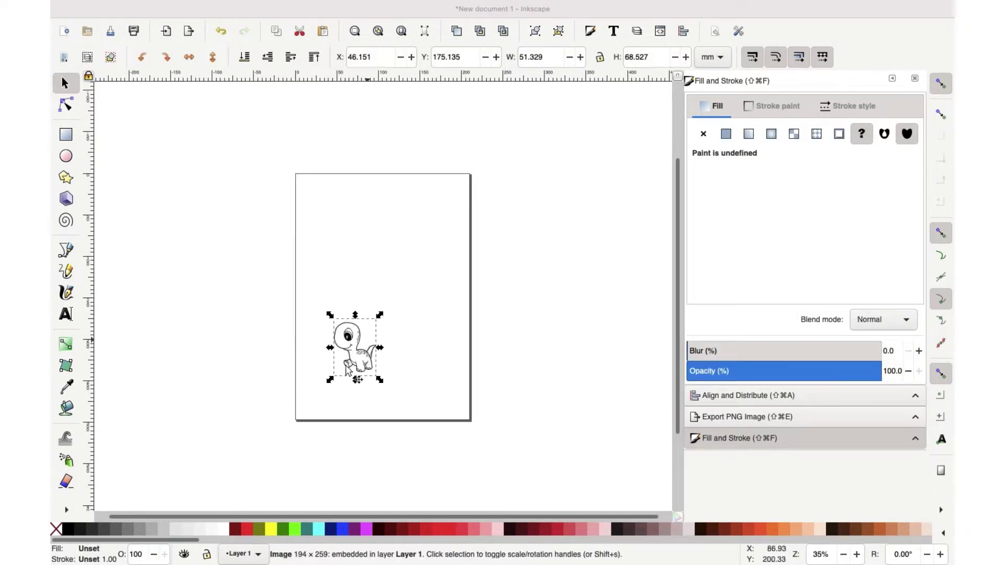
pyautogui.moveTo(356, 362); pyautogui.dragTo(351, 323)
pyautogui.moveTo(271, 2)
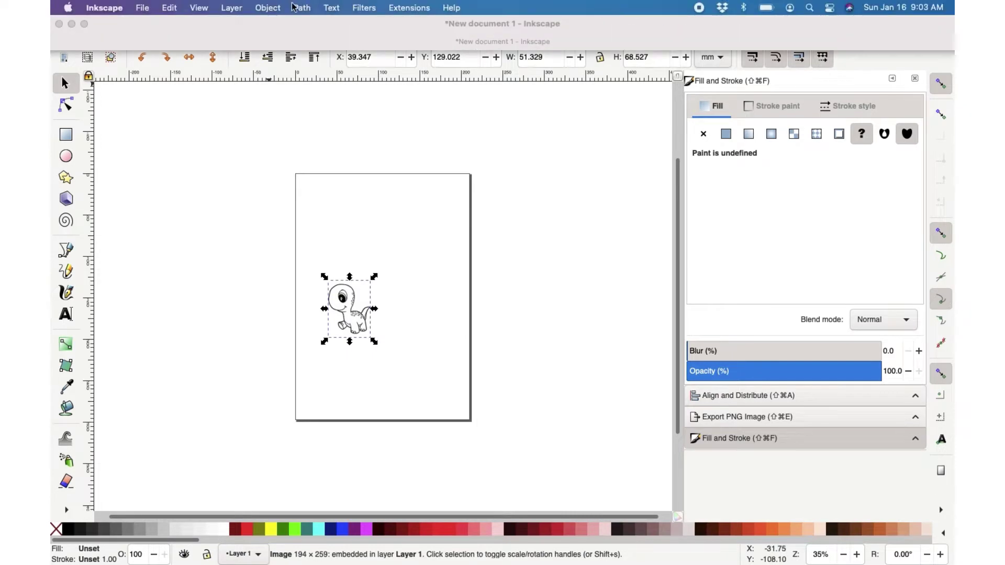
# - Open Trace Bitmap and preview the dinosaur trace at brightness threshold 0.200
pyautogui.click(273, 7)
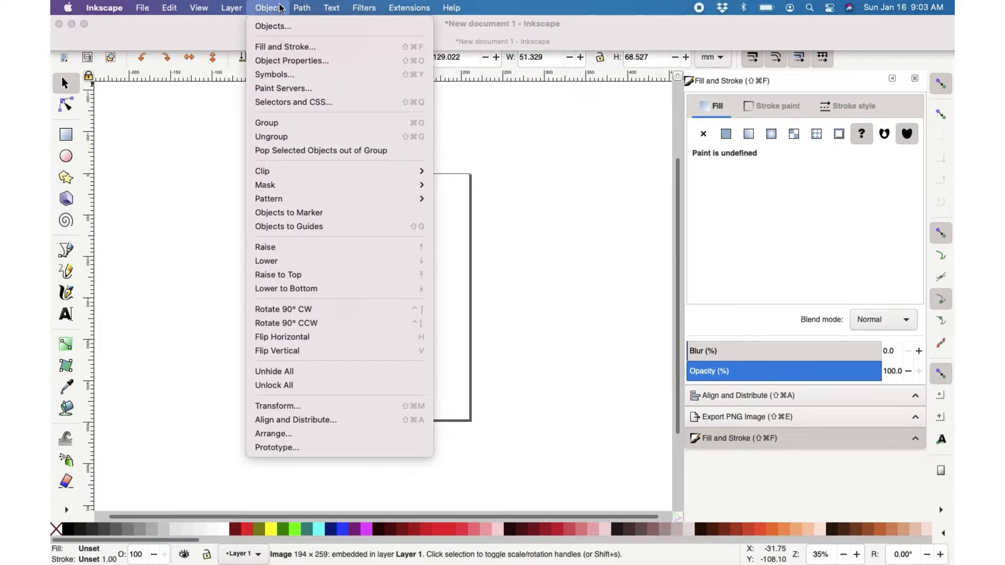
pyautogui.moveTo(296, 9)
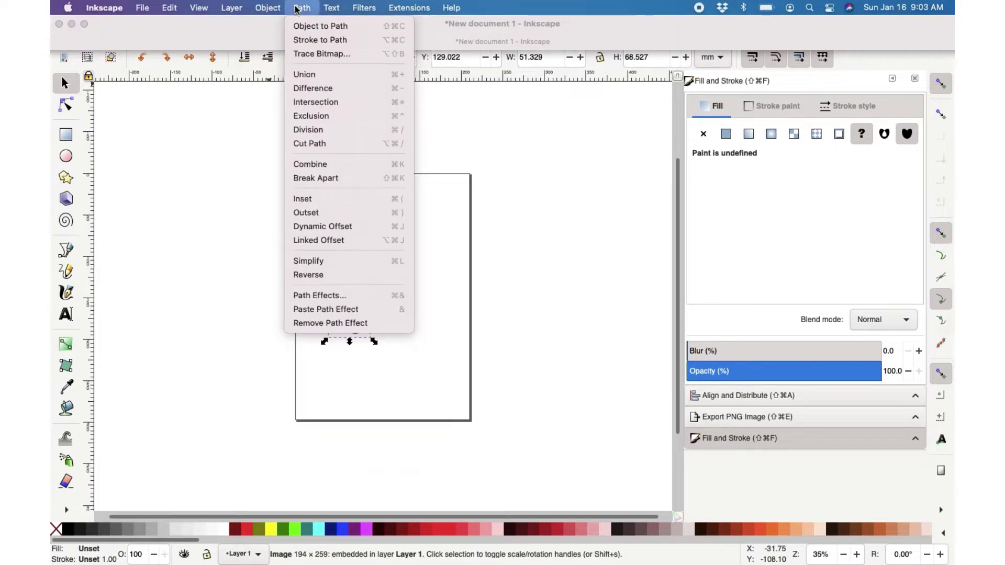
pyautogui.click(386, 55)
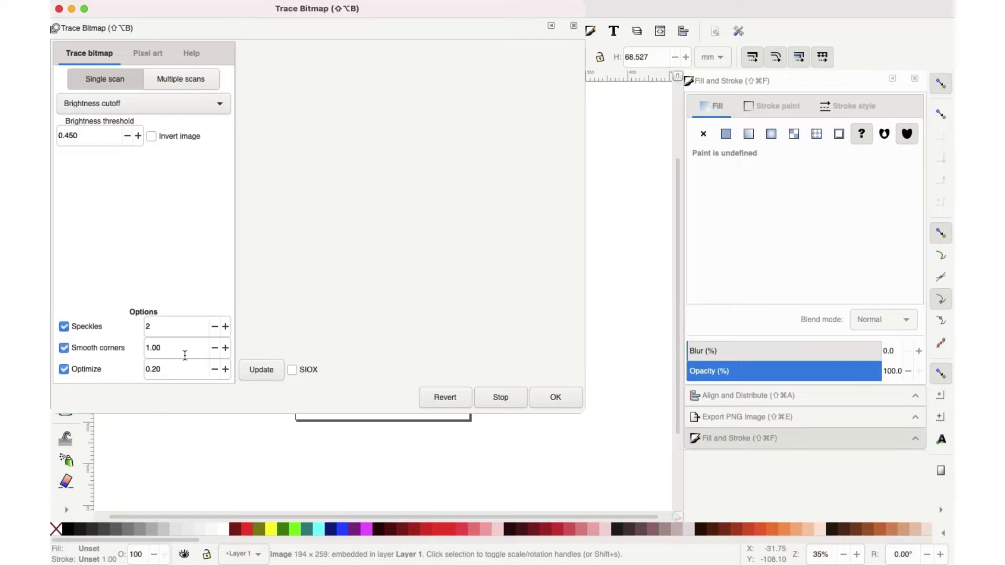
pyautogui.click(266, 369)
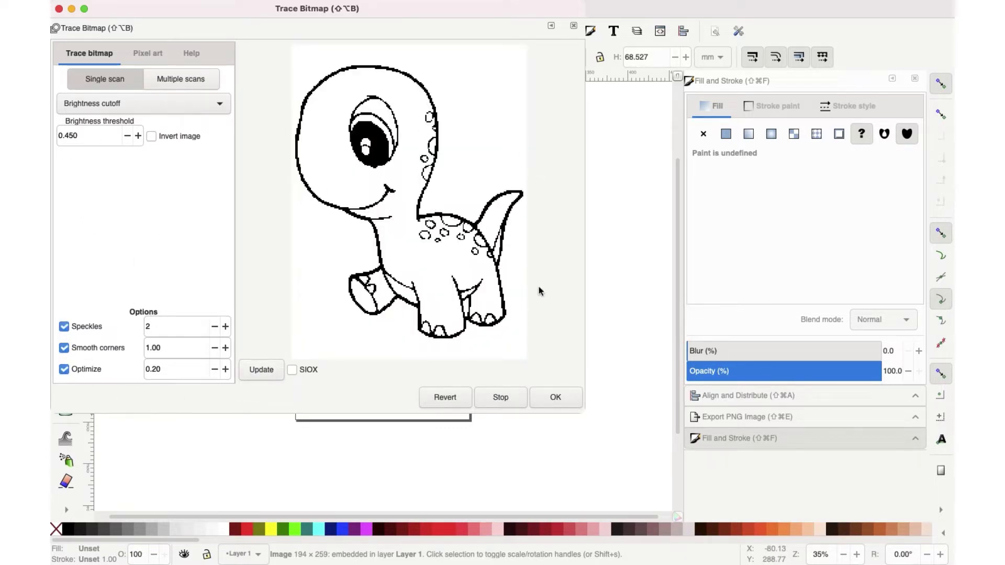
pyautogui.click(90, 137)
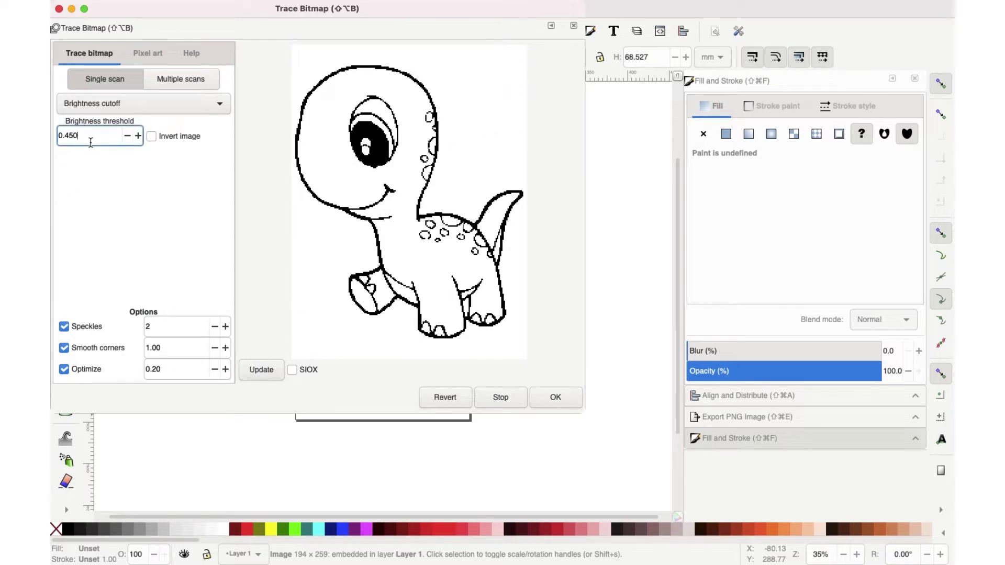
pyautogui.click(265, 373)
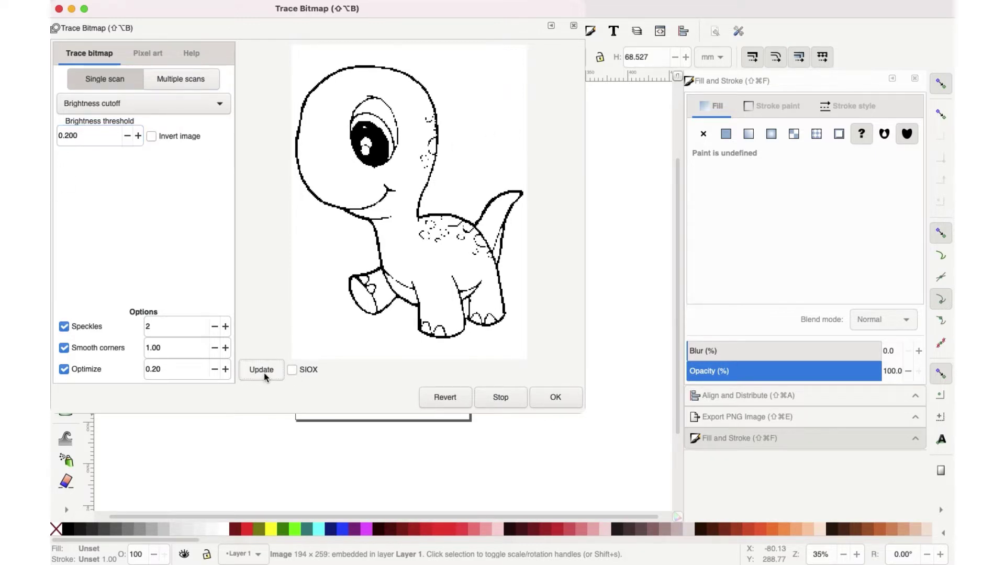
# - Compare thresholds 0.900 and 0.450, then create the black trace at threshold 0.550
pyautogui.doubleClick(91, 135)
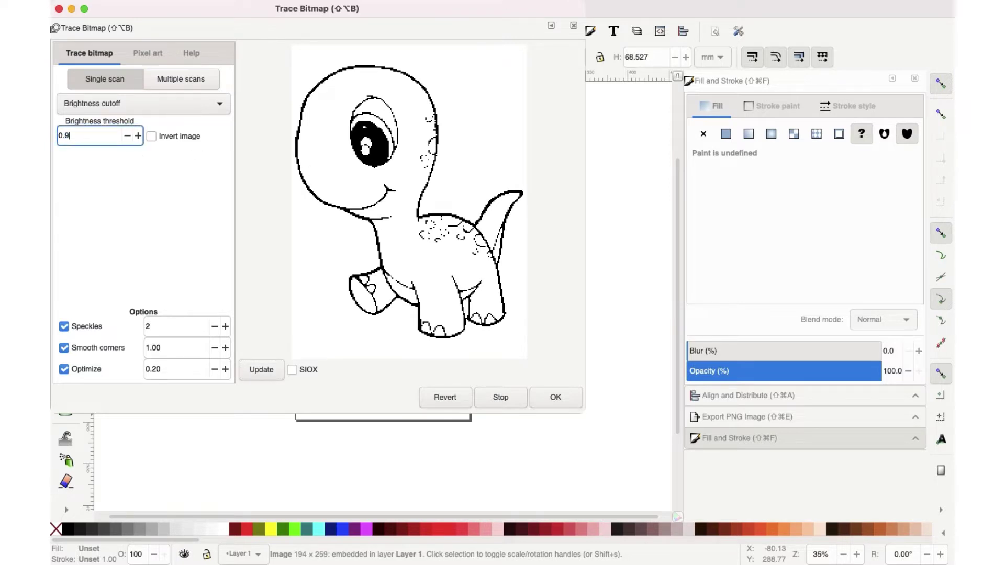
pyautogui.write('9')
pyautogui.click(263, 374)
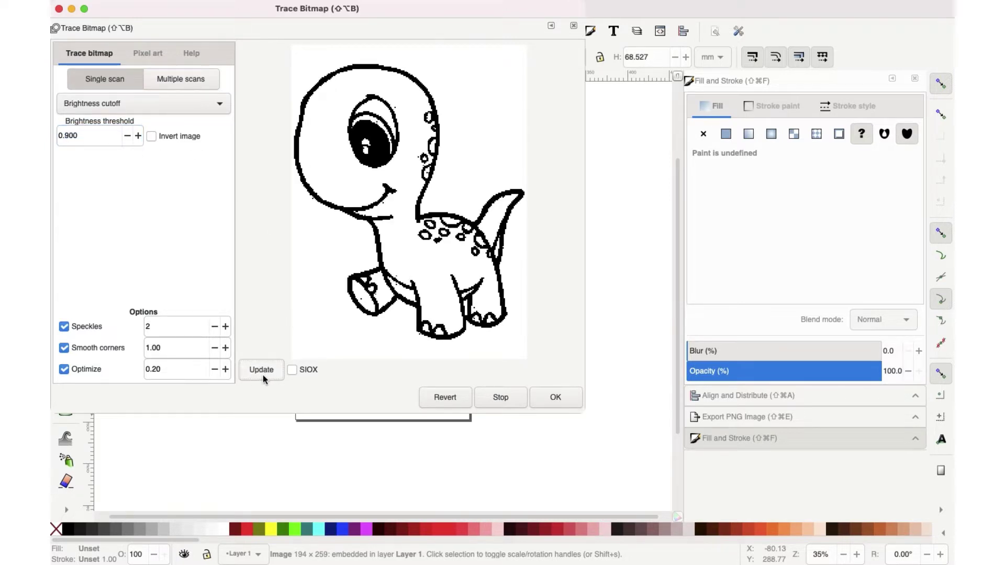
pyautogui.doubleClick(85, 142)
pyautogui.click(250, 368)
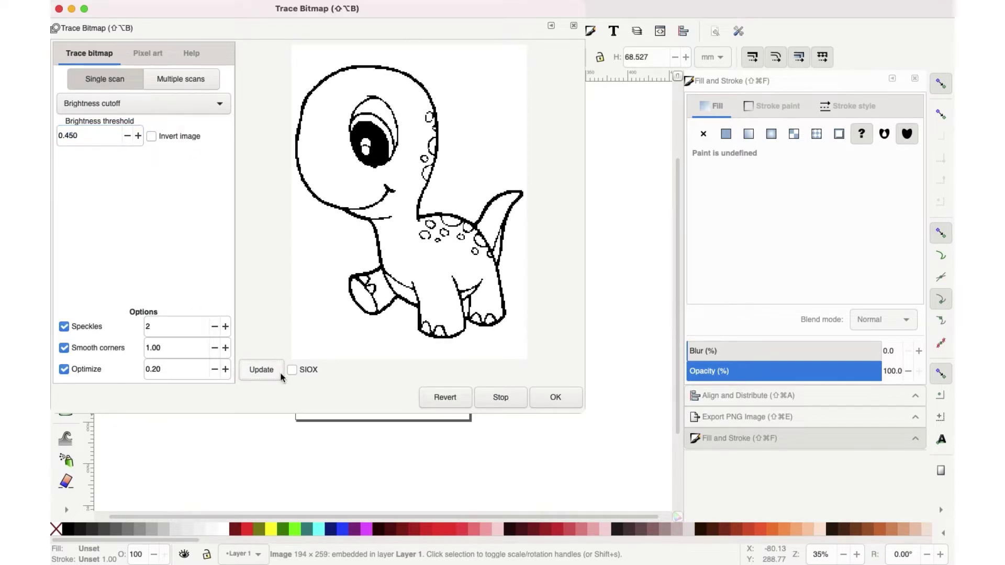
pyautogui.click(90, 136)
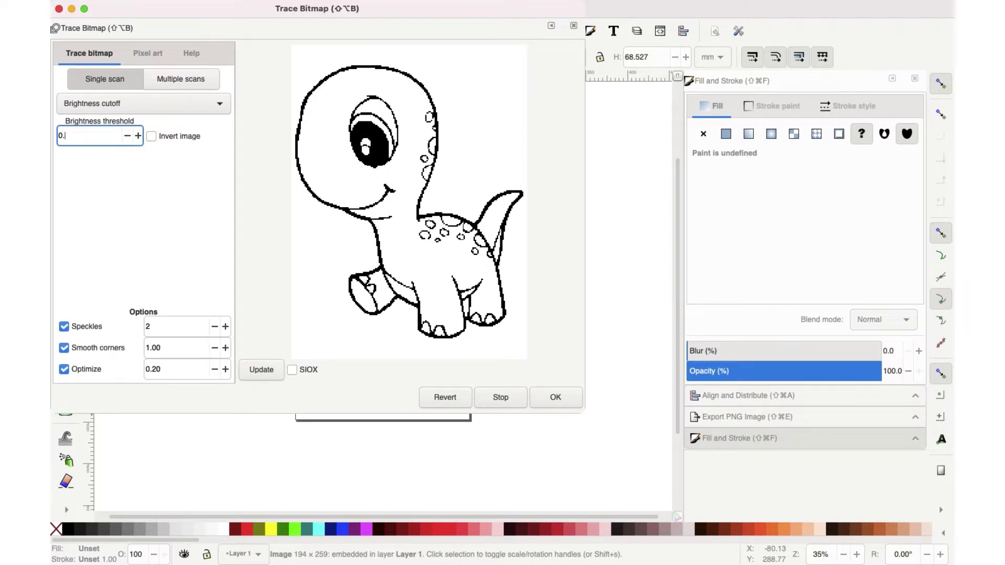
pyautogui.click(259, 375)
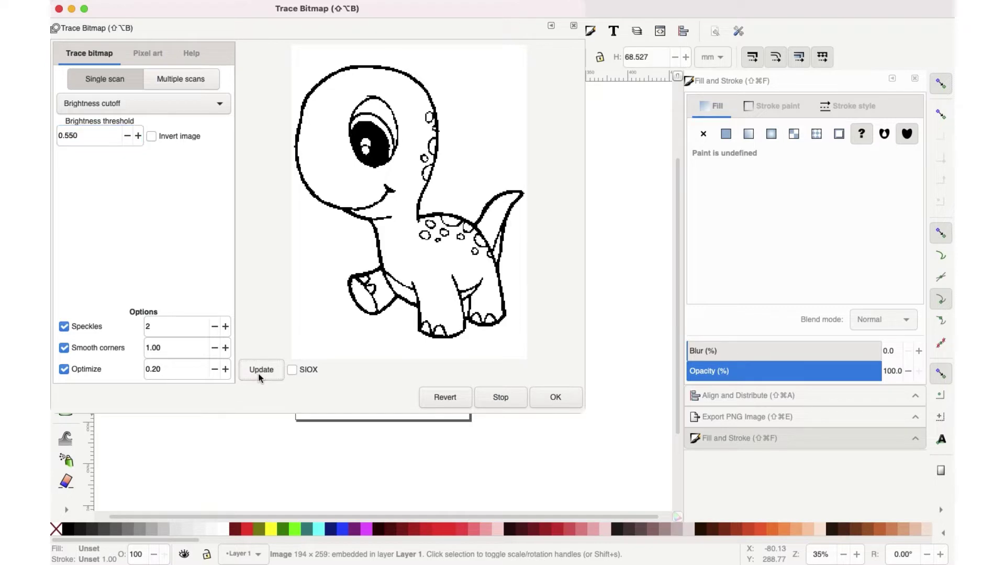
pyautogui.click(555, 402)
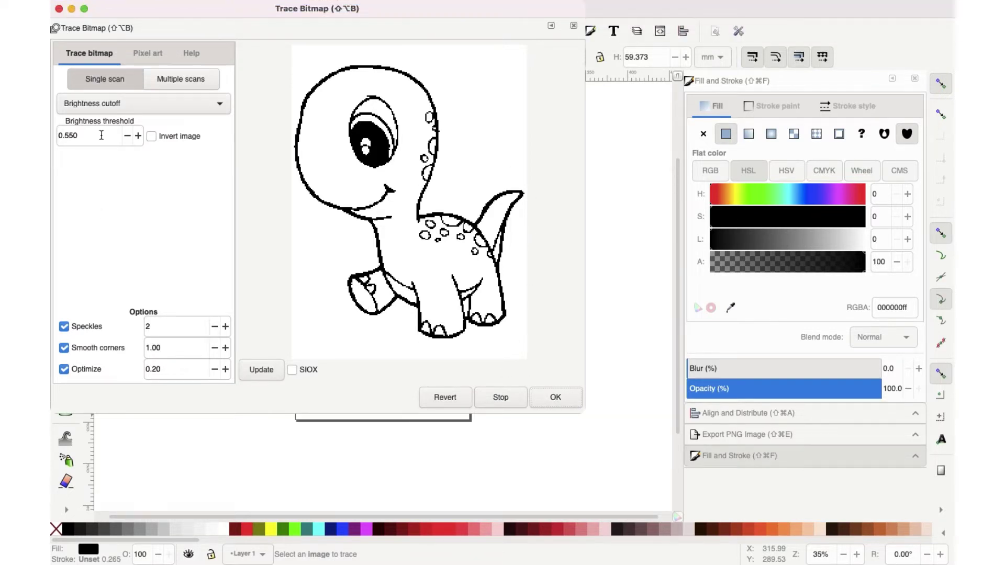
# - Move the traced path off the original picture, check its nodes, and delete the embedded picture
pyautogui.click(59, 9)
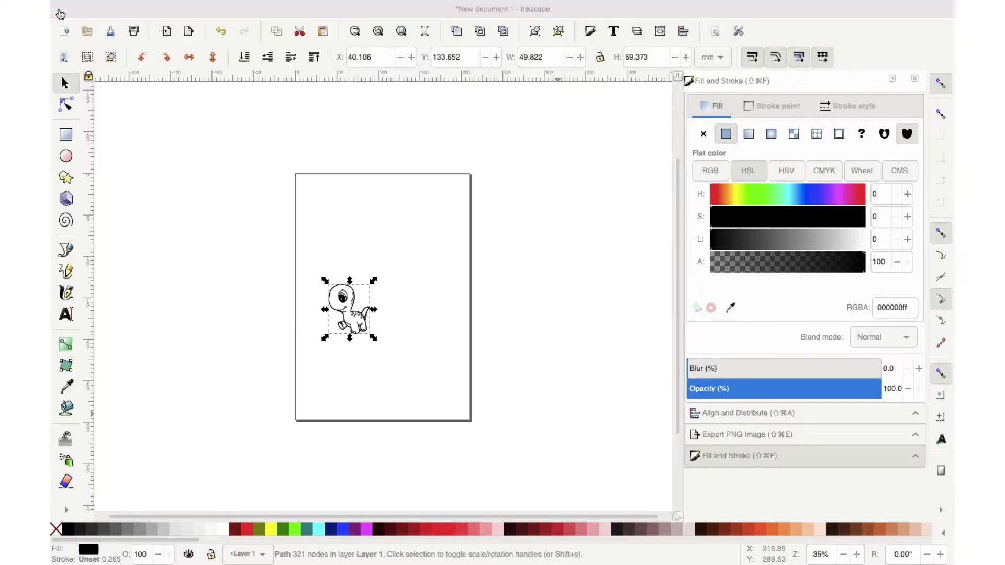
pyautogui.moveTo(351, 331); pyautogui.dragTo(411, 331)
pyautogui.click(364, 323)
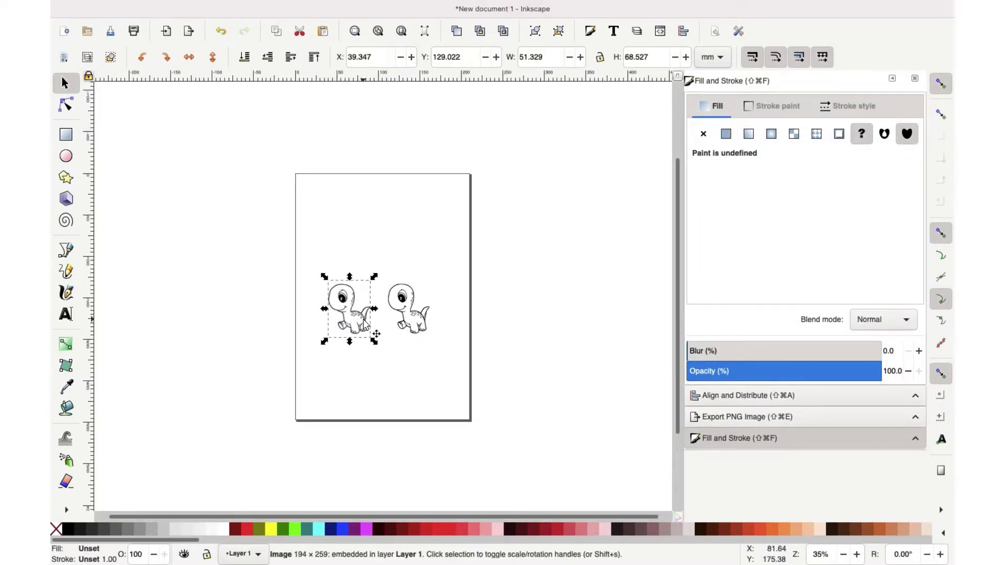
pyautogui.click(415, 310)
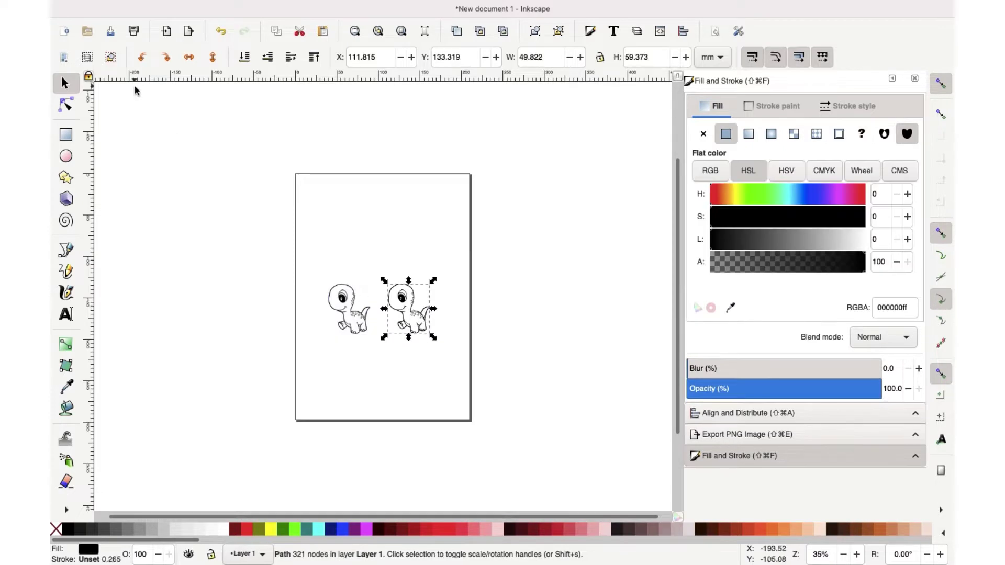
pyautogui.click(67, 106)
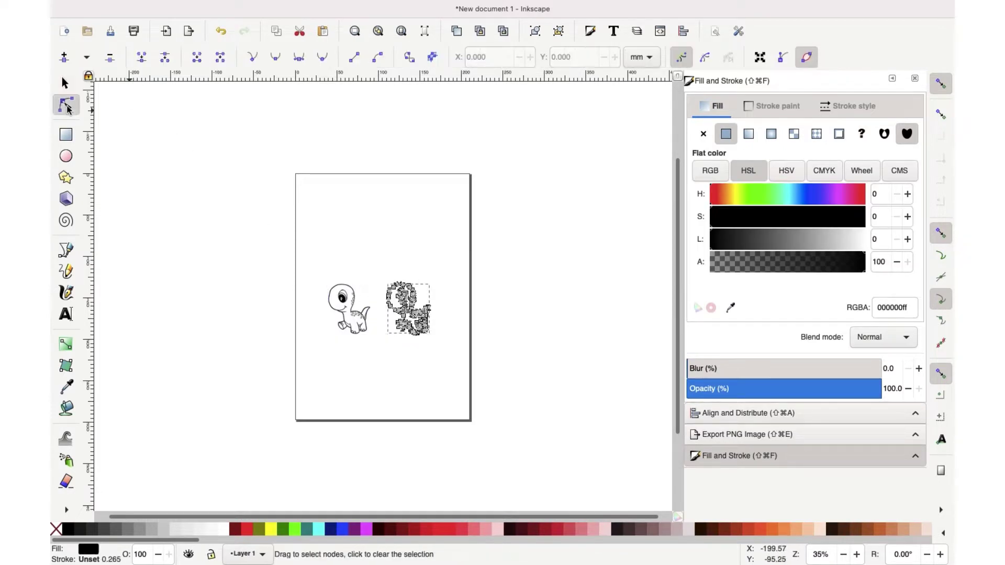
pyautogui.click(65, 82)
pyautogui.click(365, 331)
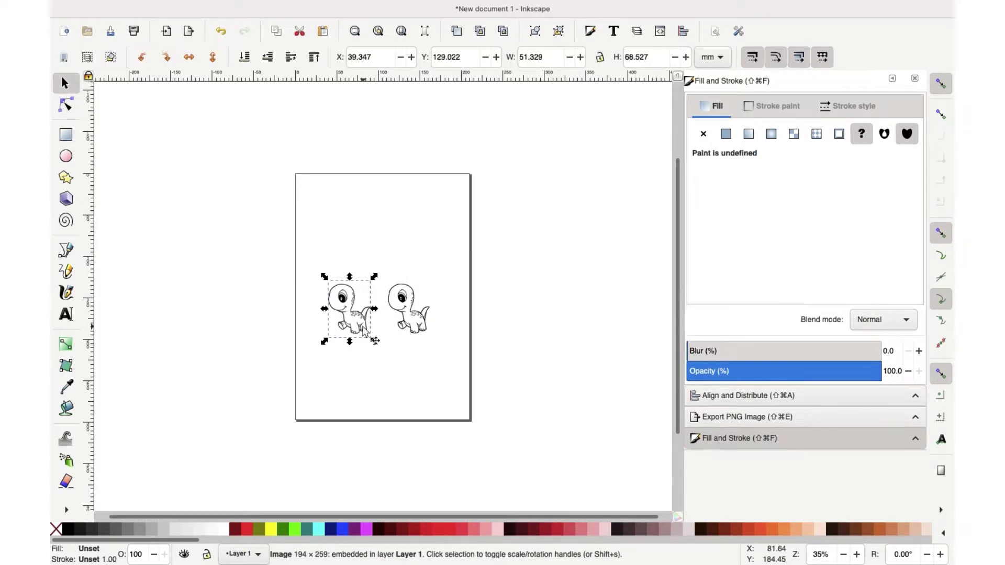
pyautogui.press('Delete')
# - Enlarge the traced dinosaur proportionally to about 184 × 219 mm and position it on the page
pyautogui.click(409, 330)
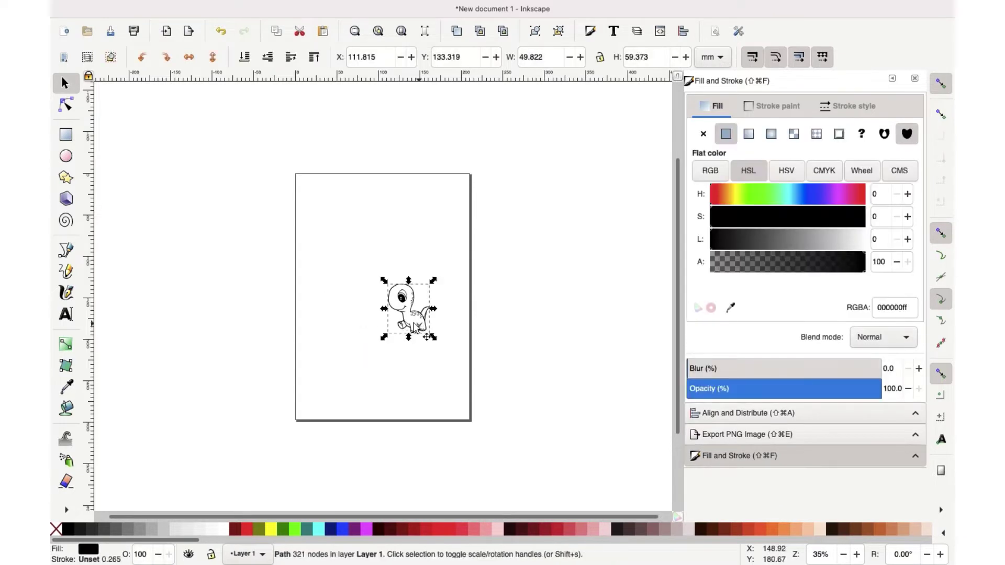
pyautogui.moveTo(409, 331)
pyautogui.mouseDown()
pyautogui.moveTo(314, 323)
pyautogui.moveTo(330, 348)
pyautogui.mouseUp()
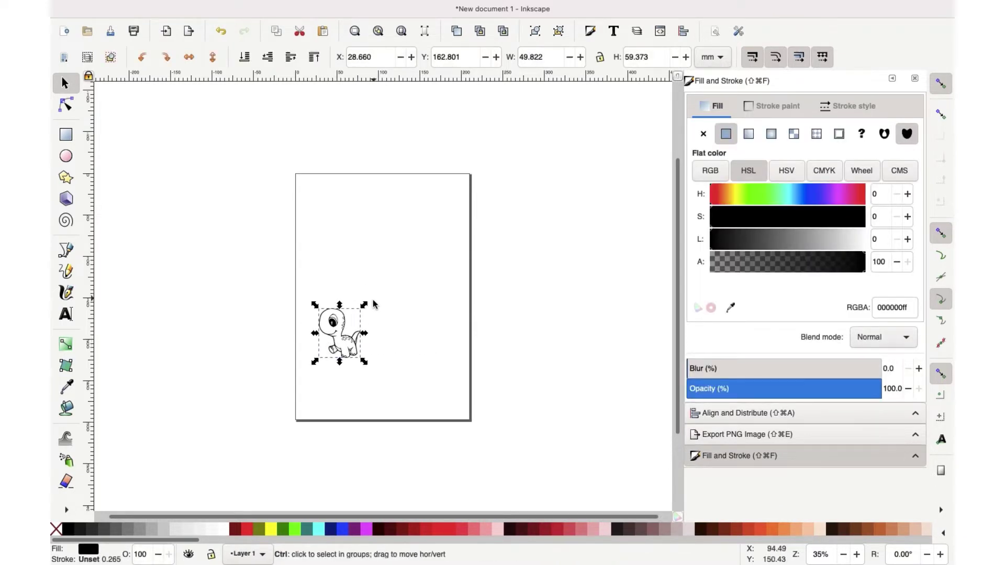
pyautogui.moveTo(365, 306); pyautogui.dragTo(531, 174)
pyautogui.moveTo(429, 284); pyautogui.dragTo(417, 299)
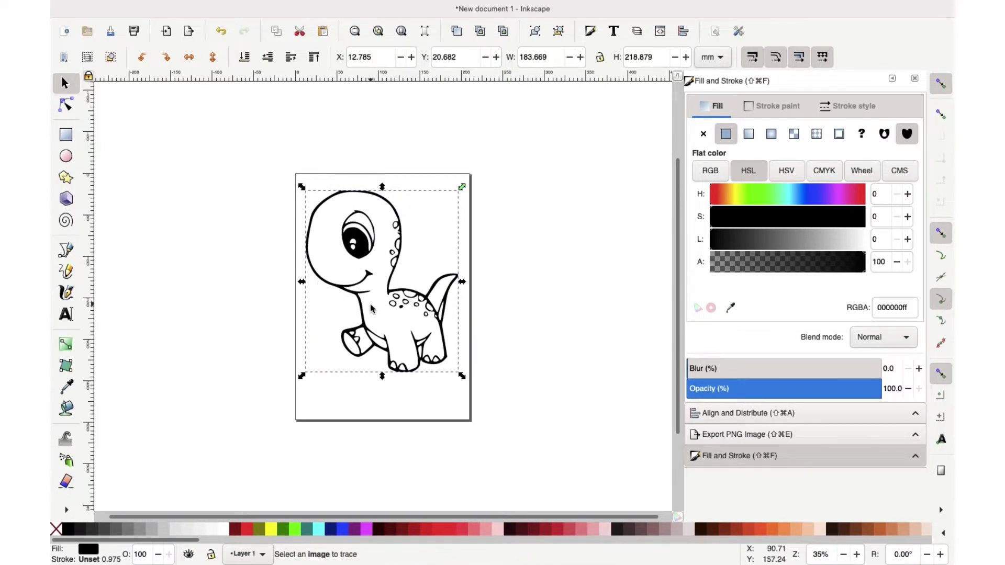
pyautogui.moveTo(54, 4)
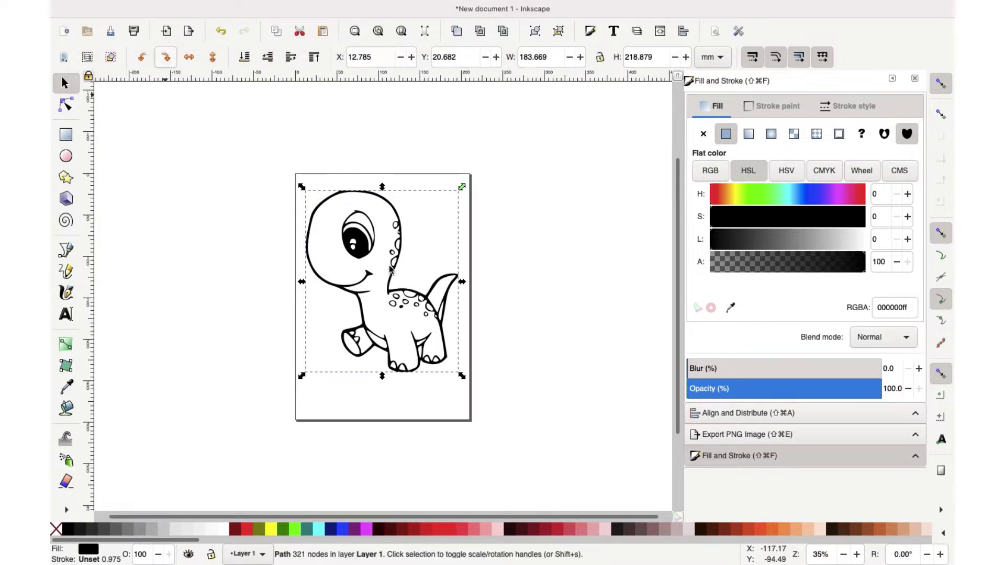
pyautogui.scroll(3, 390, 269)
pyautogui.scroll(-2, 391, 270)
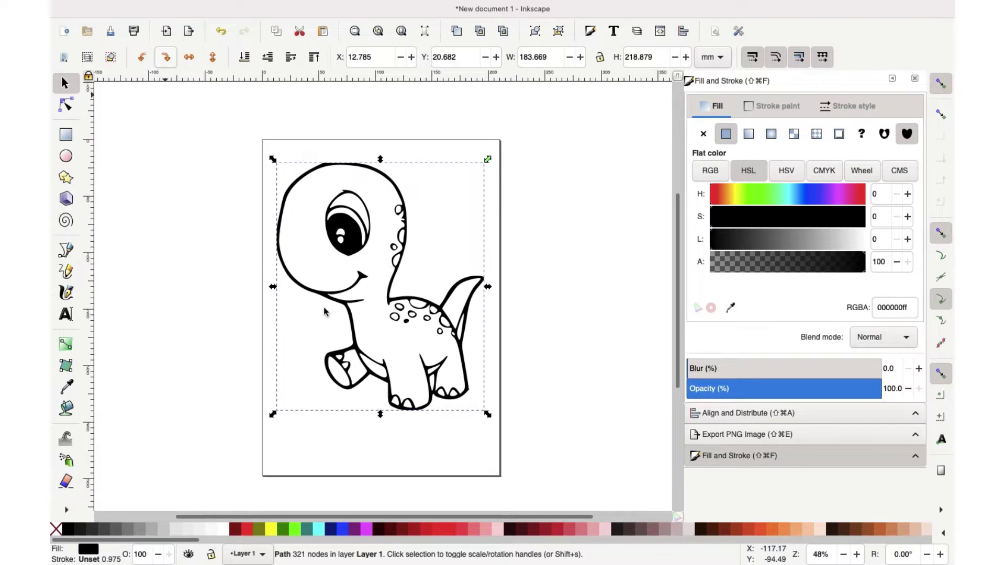
# - Break the traced outline apart into separate pieces with Path > Break Apart
pyautogui.click(384, 379)
pyautogui.press('n')
pyautogui.click(375, 242)
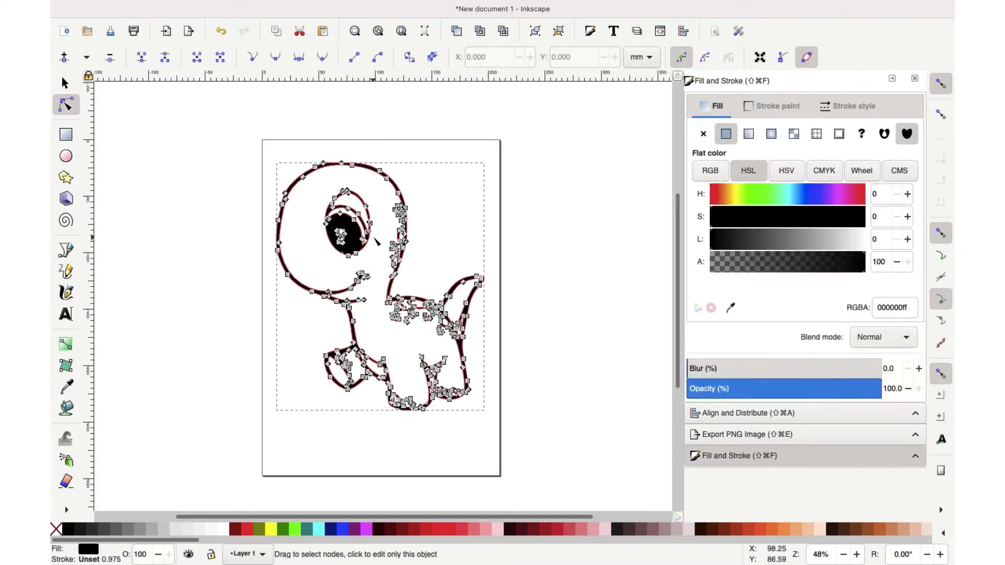
pyautogui.press('s')
pyautogui.click(302, 8)
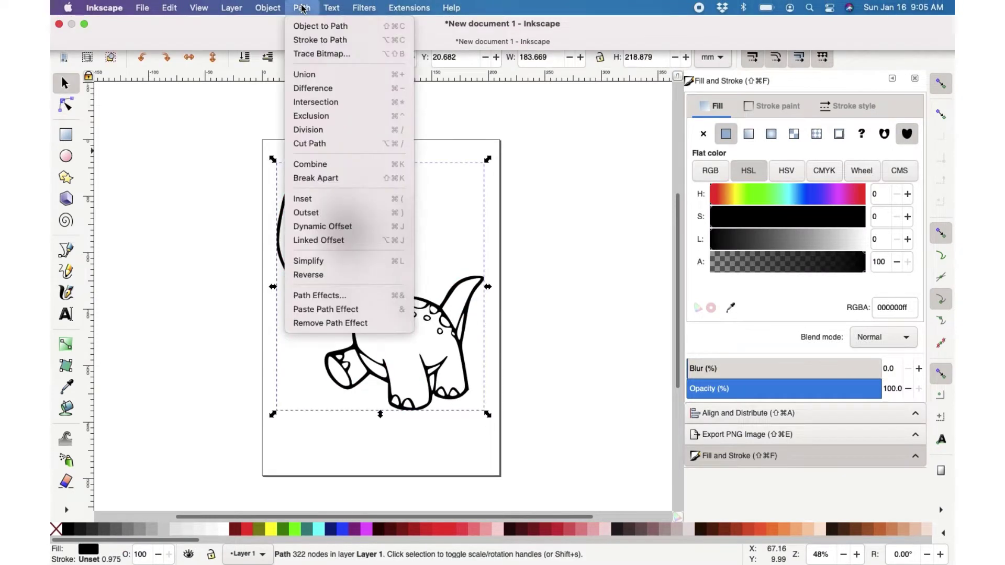
pyautogui.click(332, 178)
# - Inspect the broken pieces, finding the black silhouette and the detailed dinosaur hidden beneath
pyautogui.click(227, 221)
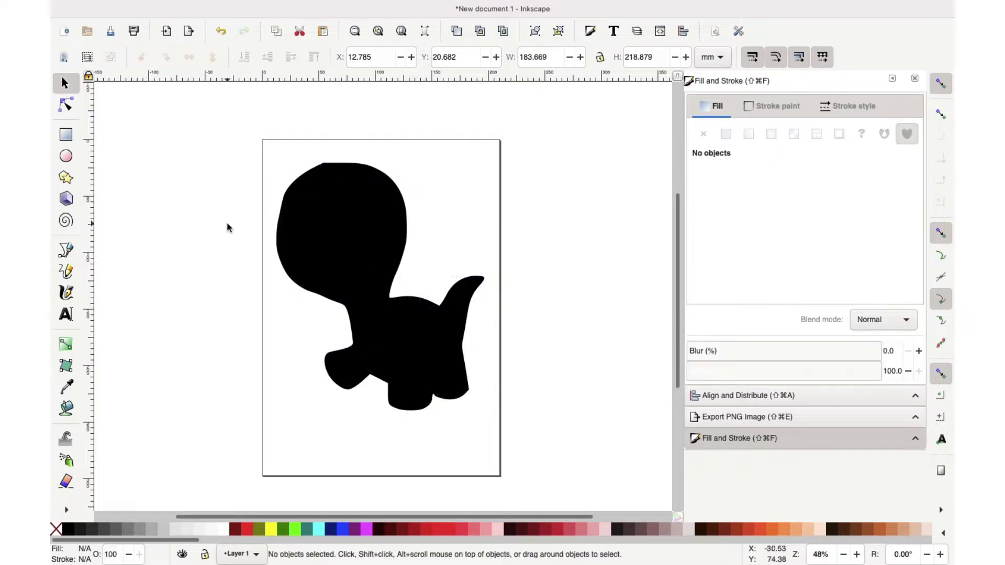
pyautogui.click(317, 166)
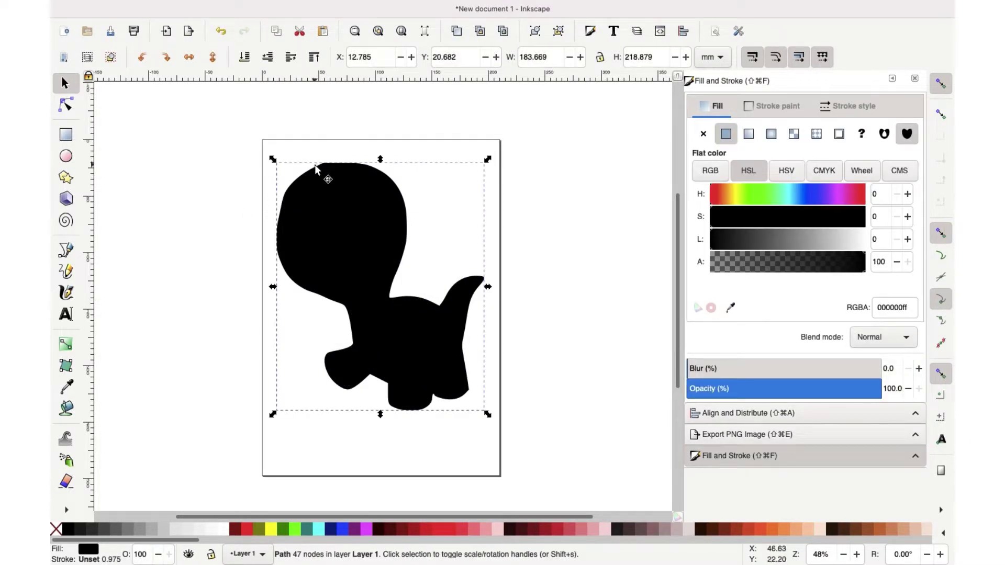
pyautogui.keyDown('alt'); pyautogui.click(317, 211); pyautogui.keyUp('alt')
pyautogui.moveTo(316, 211); pyautogui.dragTo(142, 209)
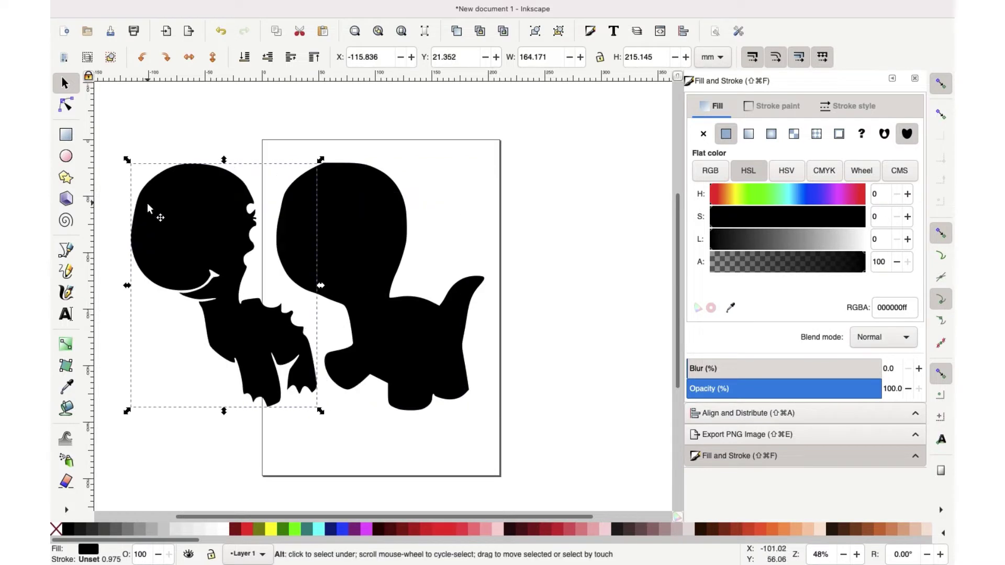
pyautogui.hotkey('ctrl', 'z')
pyautogui.press('Escape')
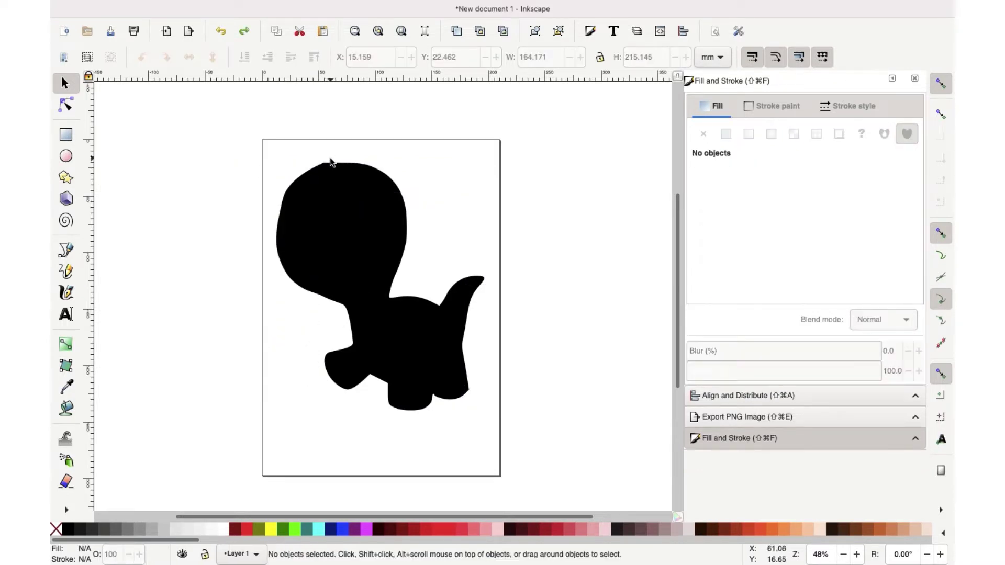
pyautogui.click(324, 163)
pyautogui.press('Escape')
pyautogui.click(340, 161)
pyautogui.press('Escape')
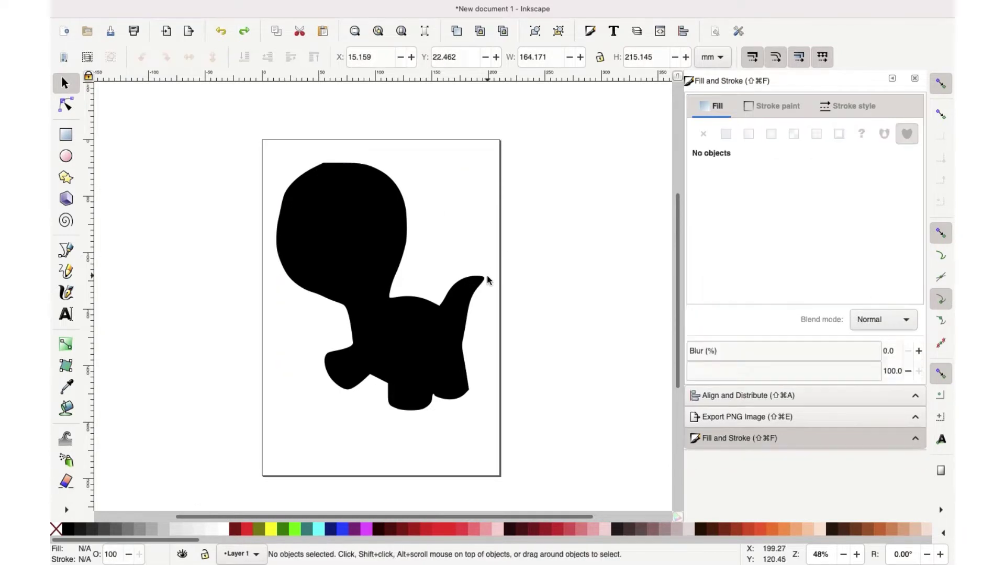
# - Select the whole black silhouette and move it up-right, off the detailed dinosaur
pyautogui.click(486, 279)
pyautogui.press('Escape')
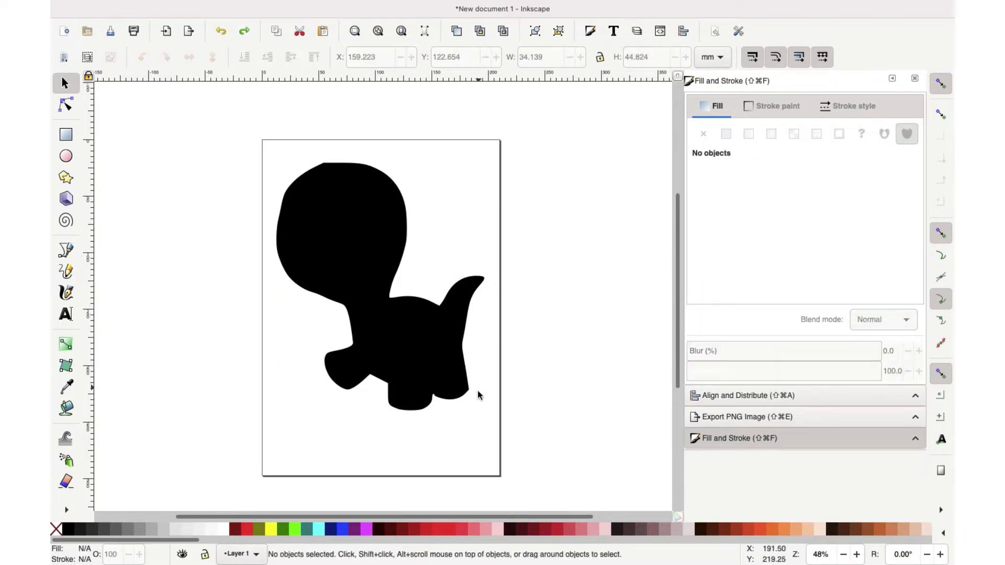
pyautogui.click(473, 394)
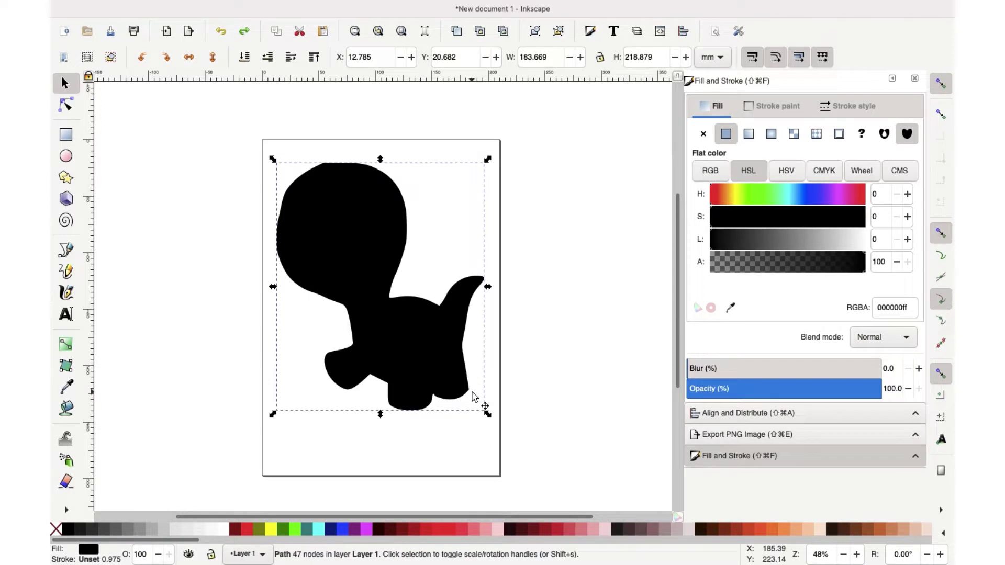
pyautogui.press('Down')
pyautogui.press('Down')
pyautogui.press('Down')
pyautogui.press('Down')
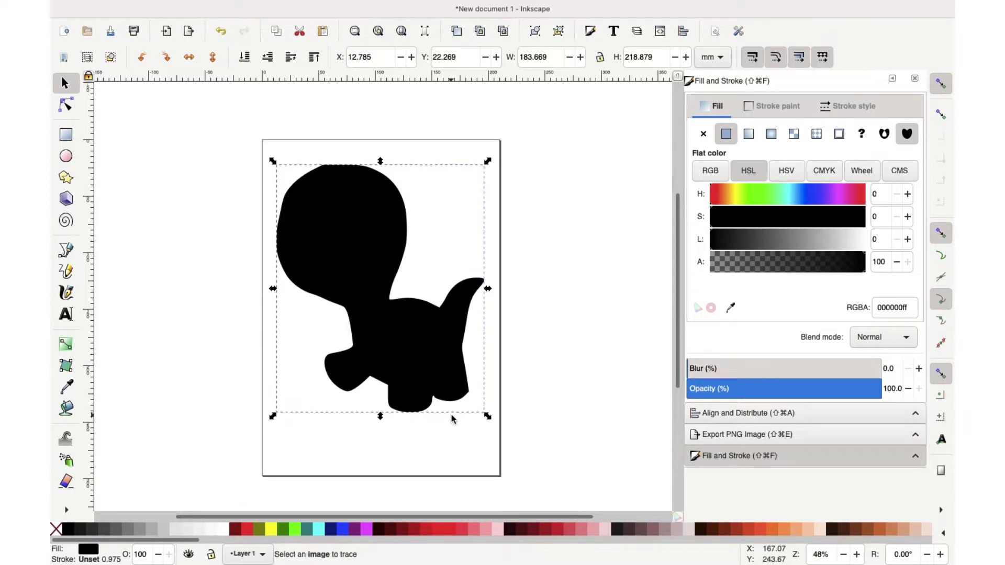
pyautogui.moveTo(419, 411); pyautogui.dragTo(267, 425)
pyautogui.hotkey('ctrl', 'z')
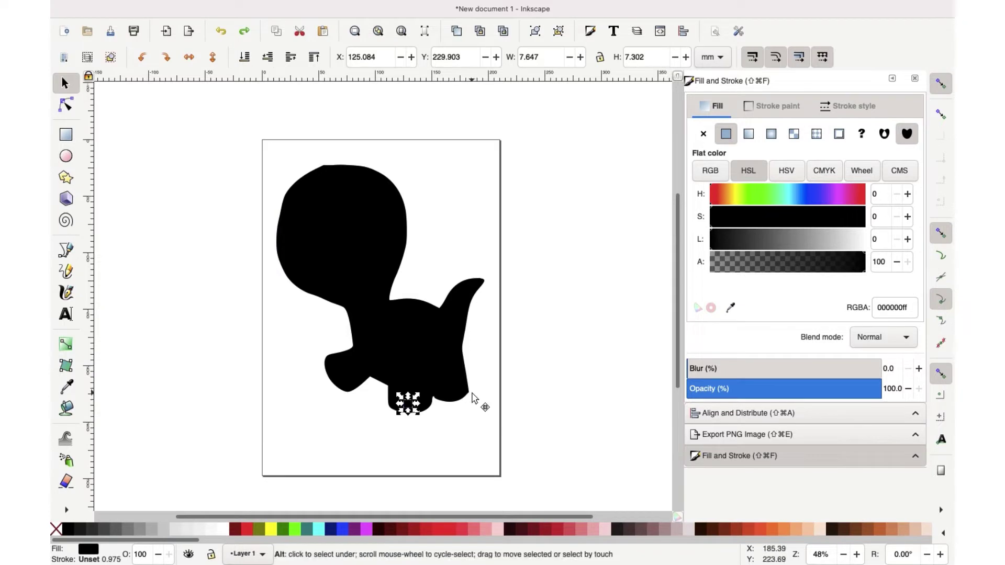
pyautogui.hotkey('ctrl', 'z')
pyautogui.hotkey('ctrl', 'z')
pyautogui.hotkey('ctrl', 'z')
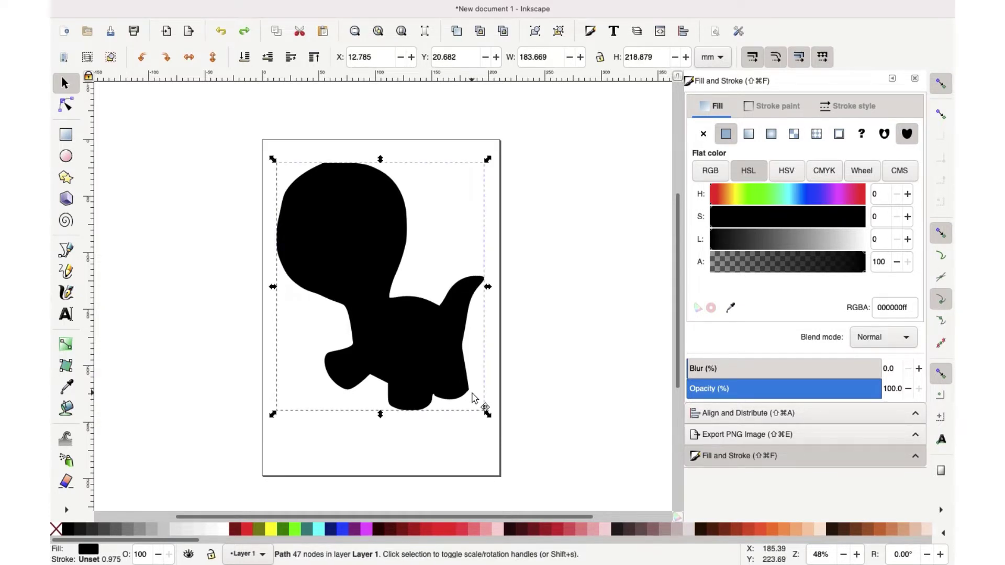
pyautogui.moveTo(453, 393); pyautogui.dragTo(637, 314)
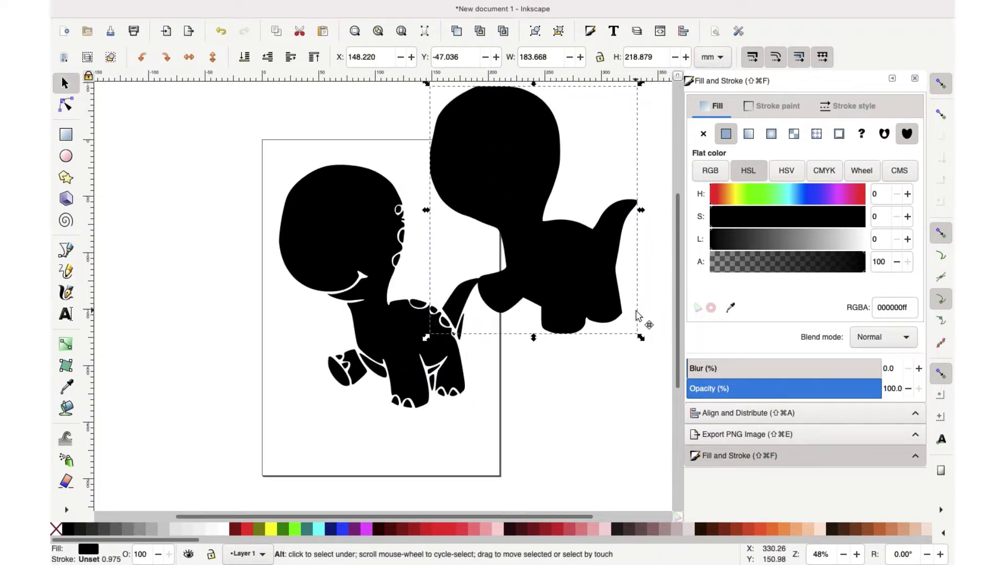
# - Return the silhouette under the detailed dinosaur and fill it with the 40% Gray swatch
pyautogui.hotkey('ctrl', 'z')
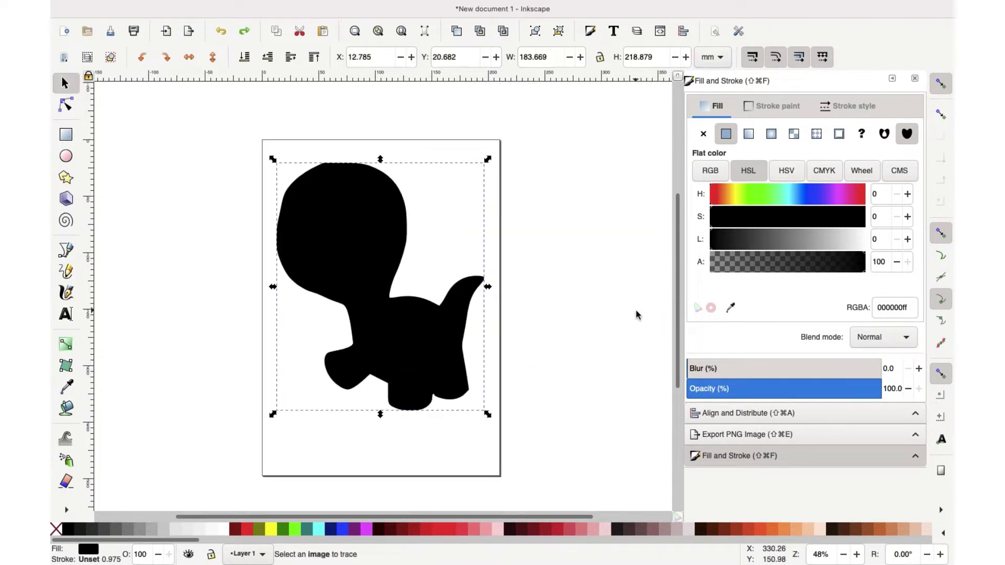
pyautogui.click(155, 534)
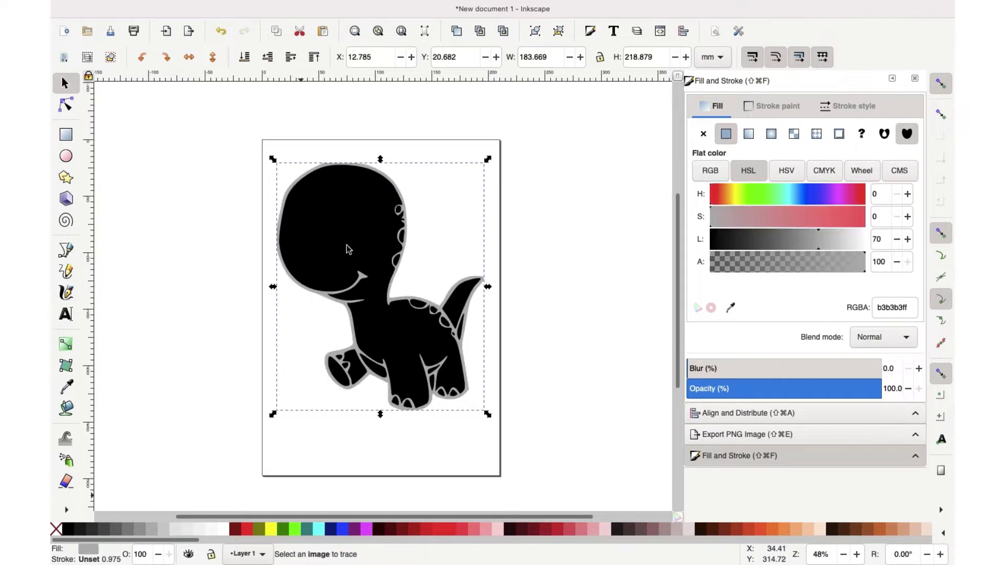
pyautogui.click(143, 534)
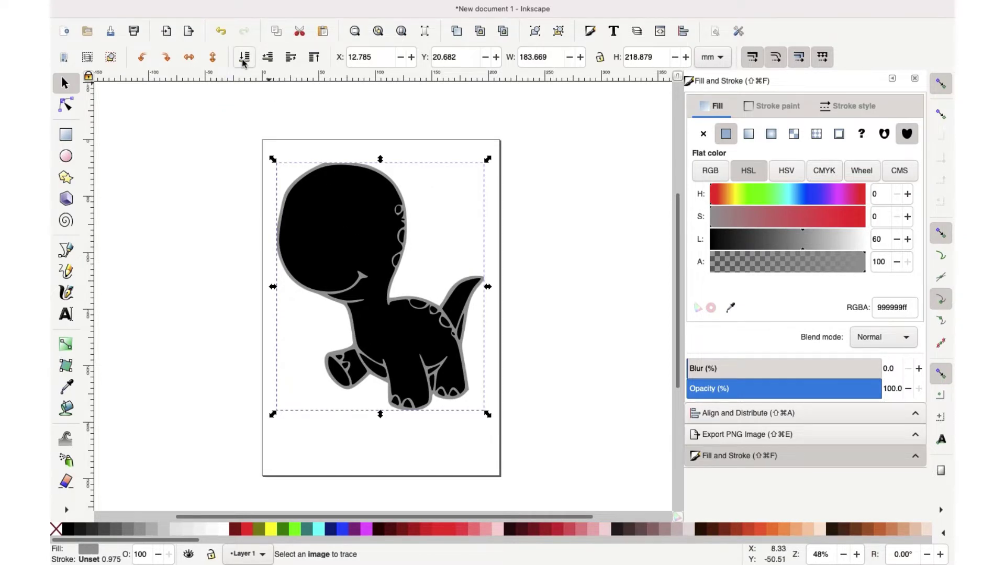
pyautogui.click(285, 303)
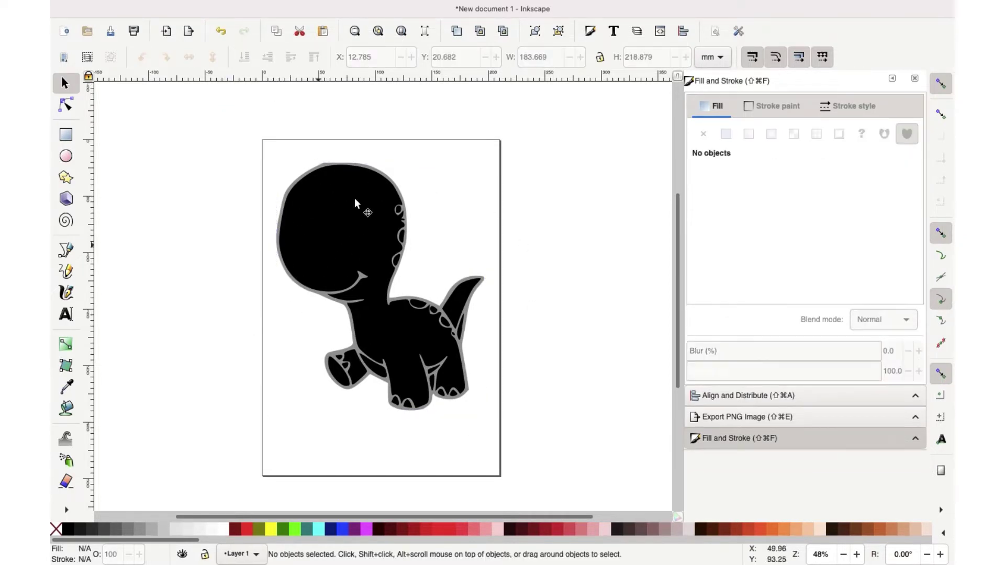
# - Fill the dinosaur body lime green (00ff00), then select the black tail, back leg and body together
pyautogui.click(329, 287)
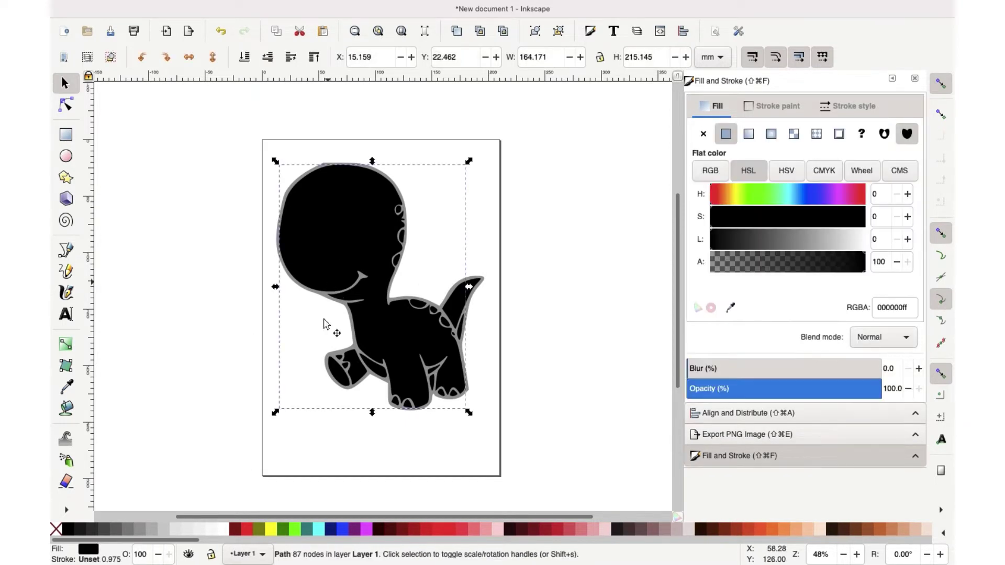
pyautogui.click(295, 530)
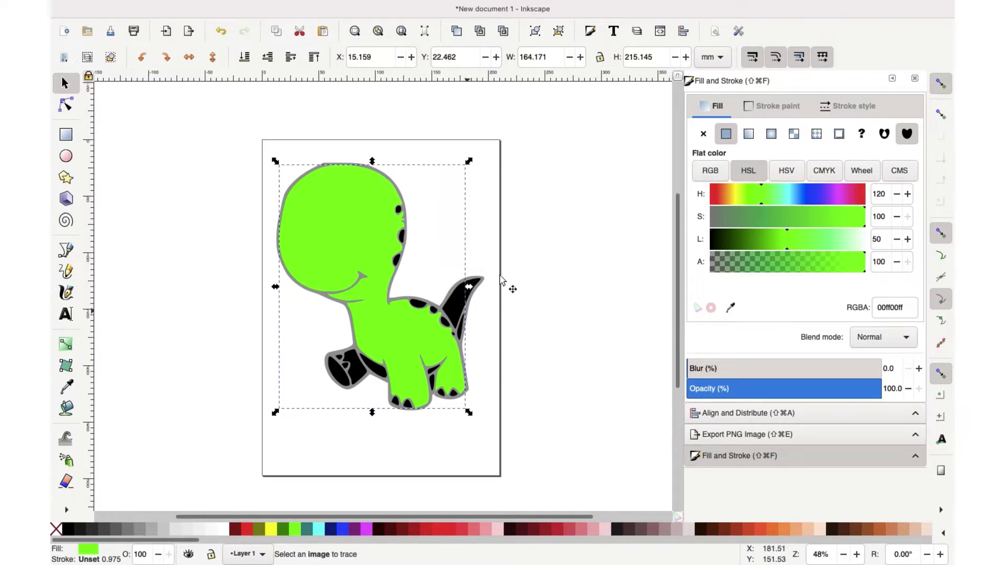
pyautogui.click(451, 309)
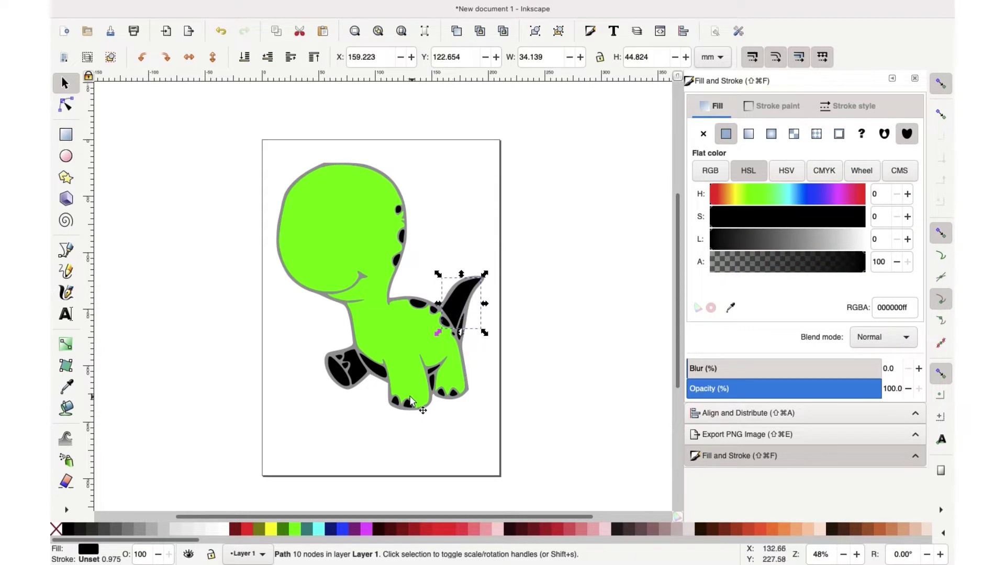
pyautogui.keyDown('shift'); pyautogui.click(357, 378); pyautogui.keyUp('shift')
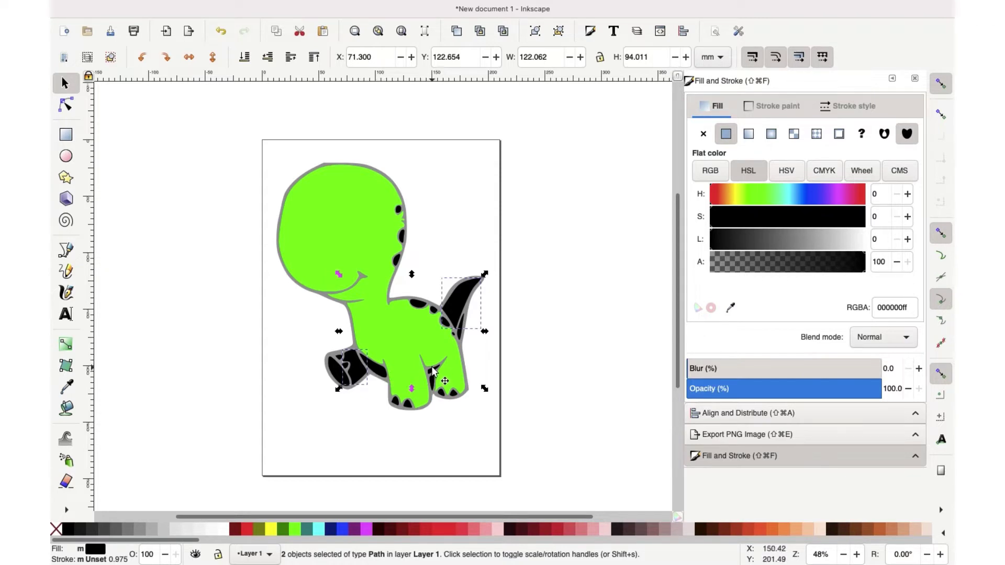
pyautogui.keyDown('shift'); pyautogui.click(383, 333); pyautogui.keyUp('shift')
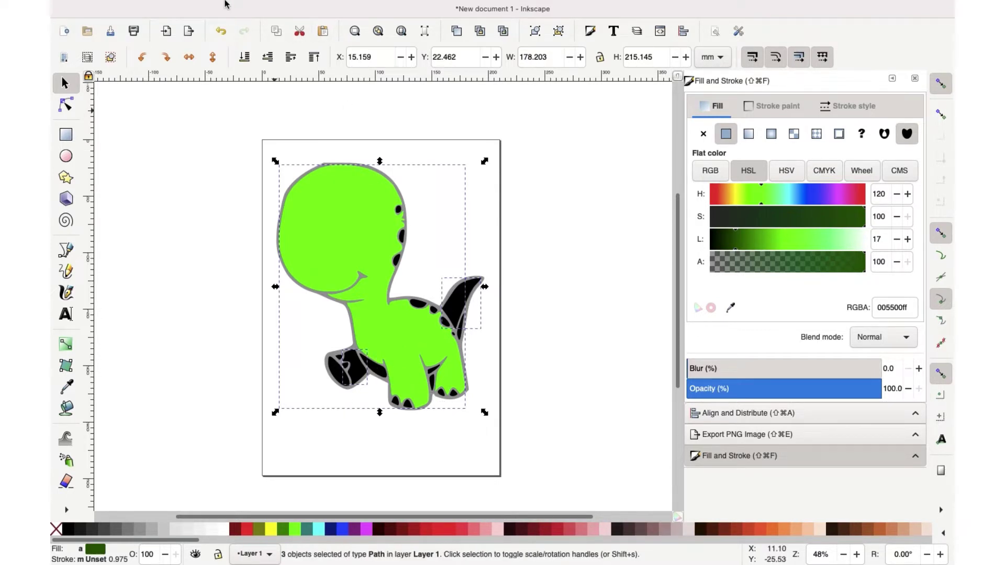
pyautogui.moveTo(225, 4)
pyautogui.click(301, 8)
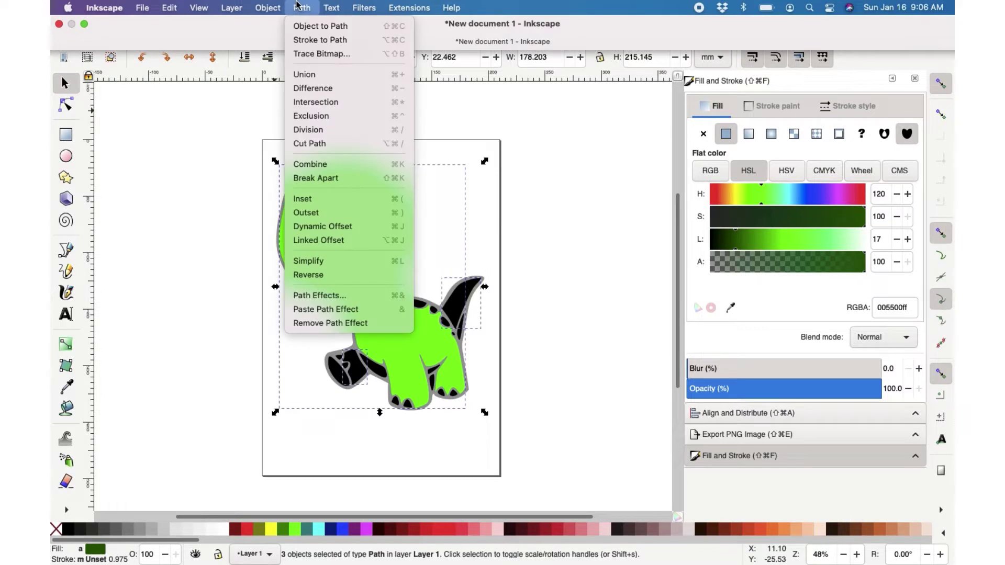
pyautogui.click(319, 79)
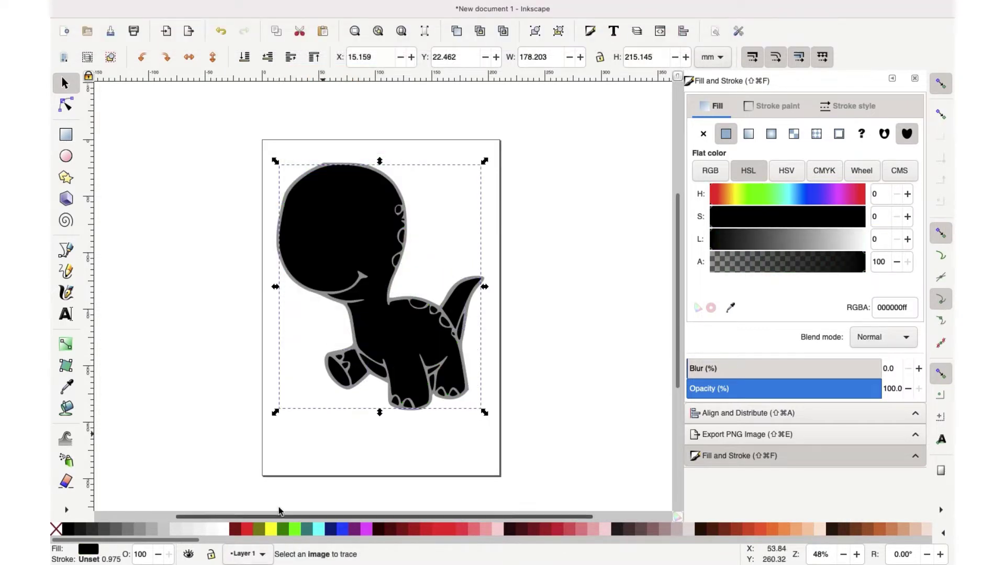
pyautogui.click(296, 530)
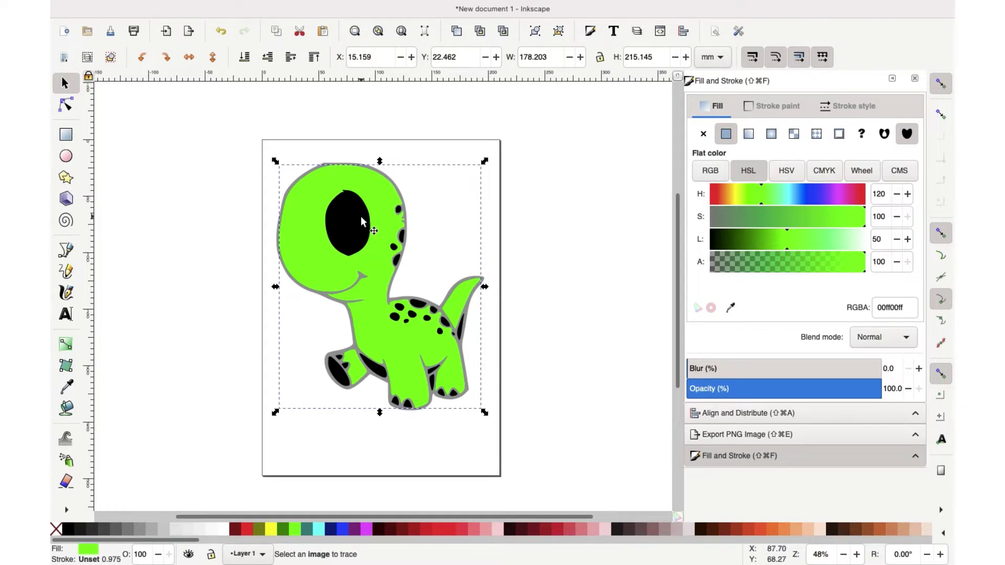
pyautogui.click(369, 430)
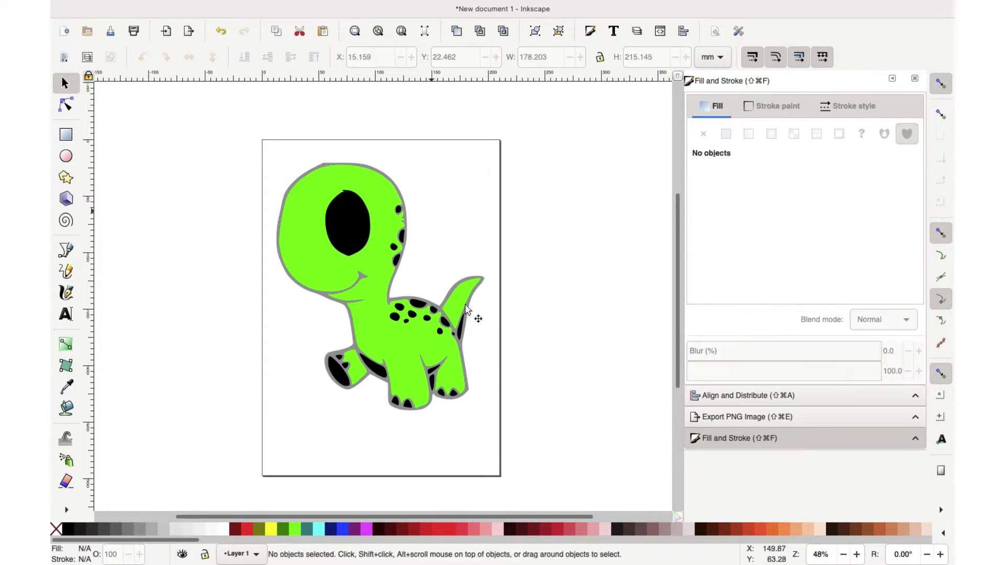
pyautogui.click(394, 320)
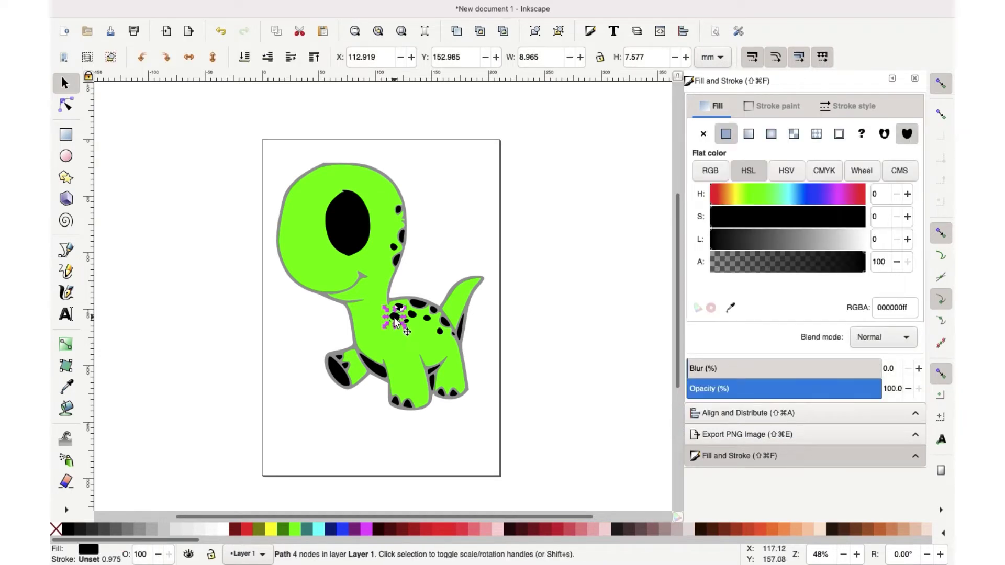
pyautogui.moveTo(395, 321); pyautogui.dragTo(362, 322)
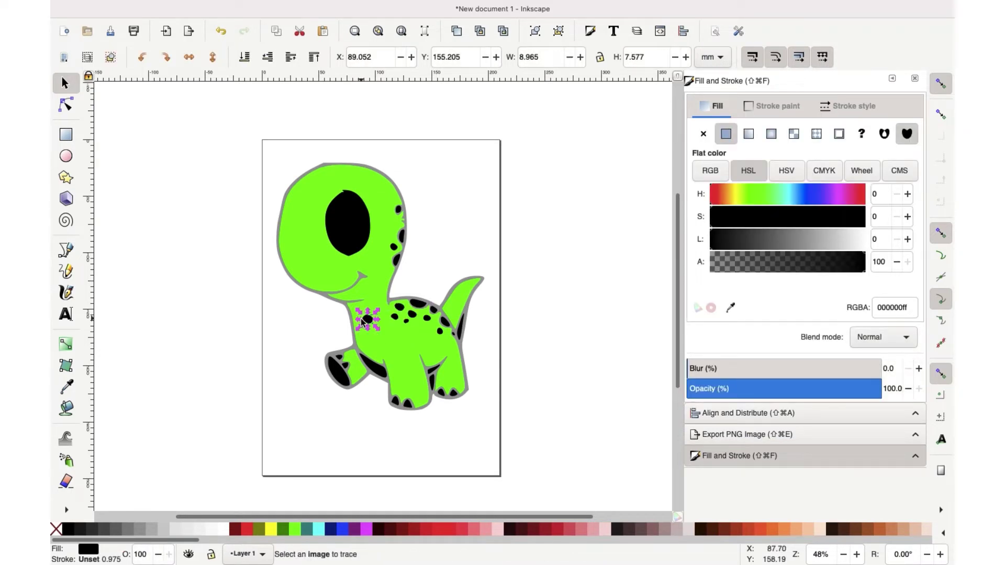
pyautogui.hotkey('ctrl', 'z')
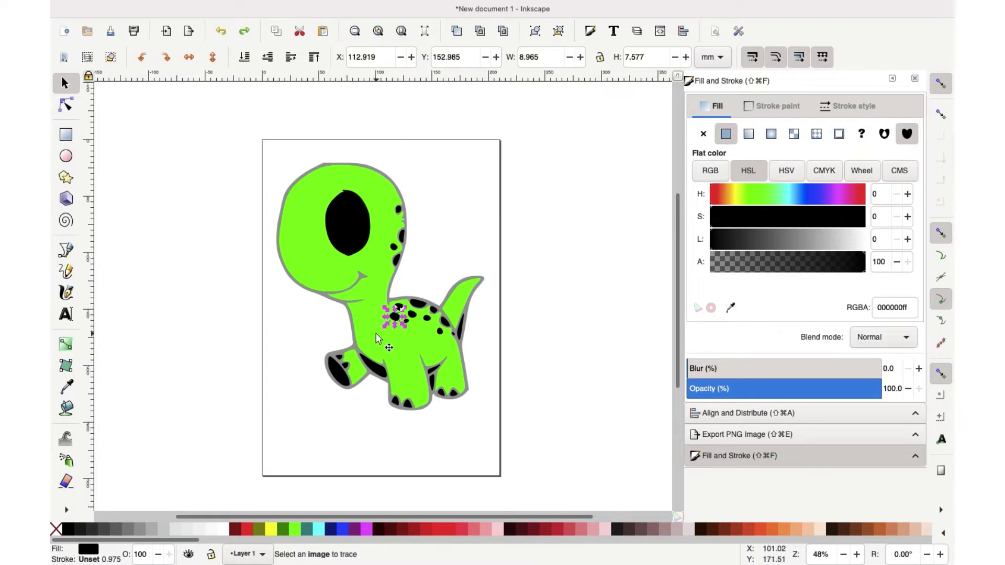
pyautogui.click(375, 333)
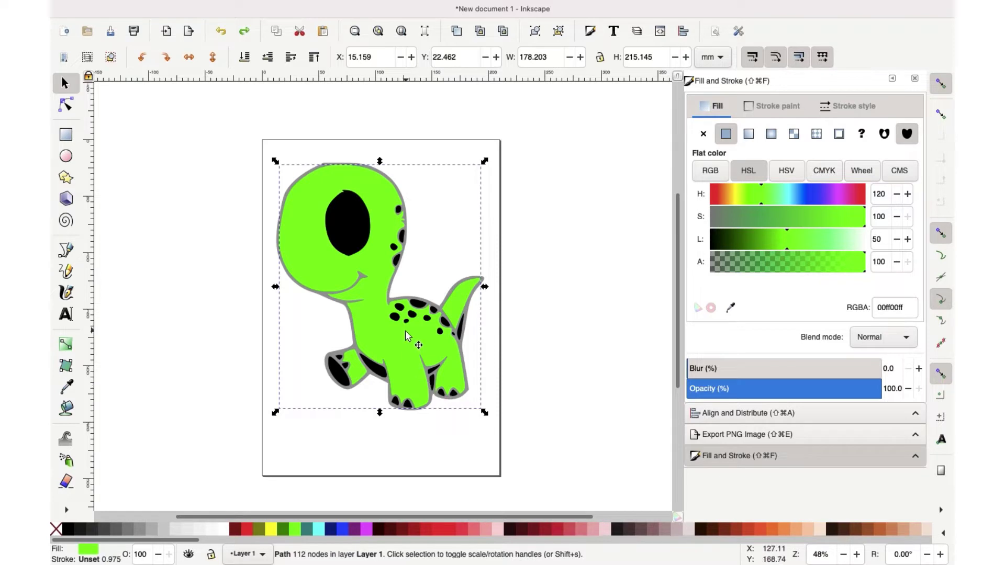
# - Select the black back spots, neck spots and eye together, leaving the green body out
pyautogui.click(394, 318)
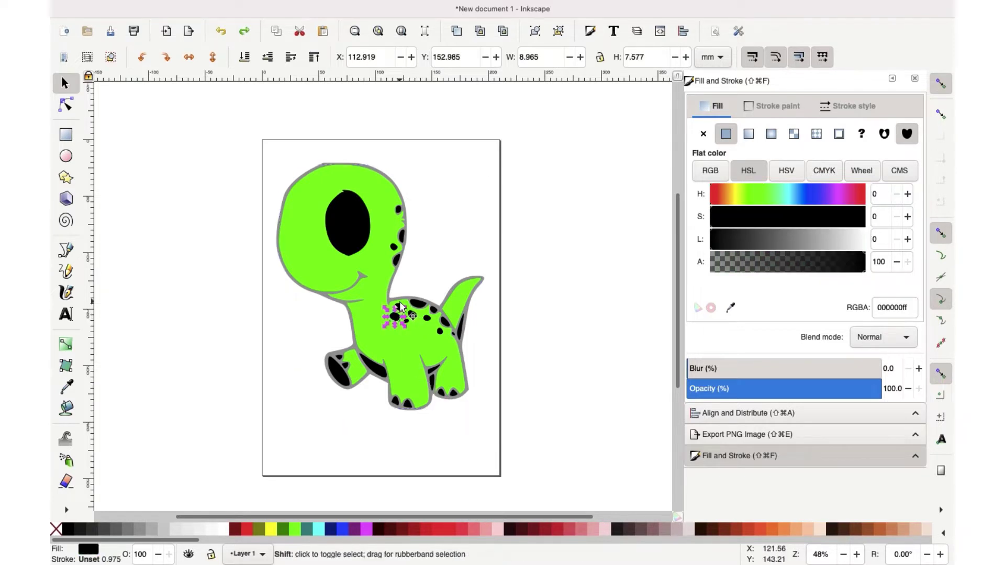
pyautogui.keyDown('shift'); pyautogui.click(400, 307); pyautogui.keyUp('shift')
pyautogui.keyDown('shift'); pyautogui.click(419, 321); pyautogui.keyUp('shift')
pyautogui.keyDown('shift'); pyautogui.click(444, 320); pyautogui.keyUp('shift')
pyautogui.keyDown('shift'); pyautogui.click(440, 335); pyautogui.keyUp('shift')
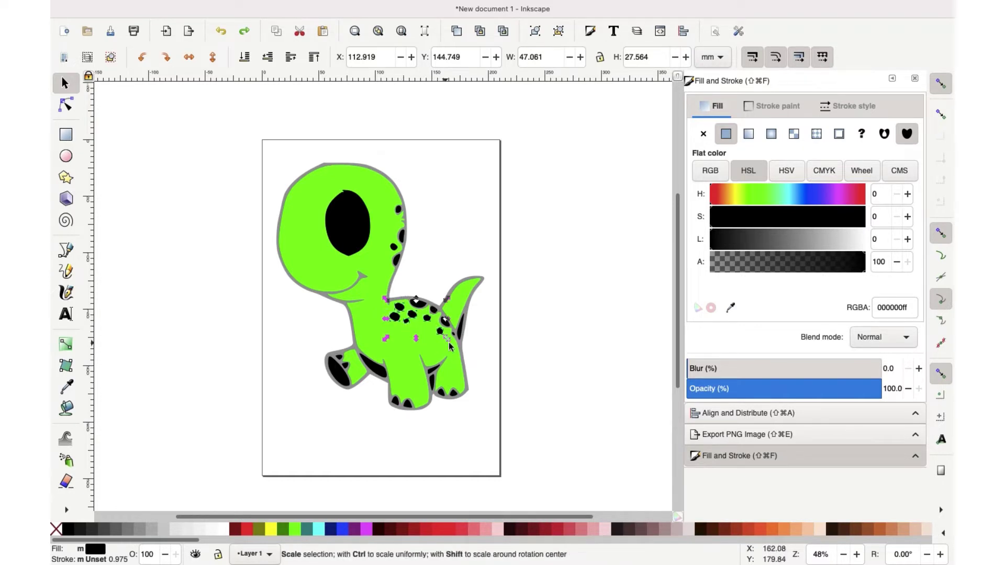
pyautogui.keyDown('shift'); pyautogui.click(393, 247); pyautogui.keyUp('shift')
pyautogui.keyDown('shift'); pyautogui.click(401, 234); pyautogui.keyUp('shift')
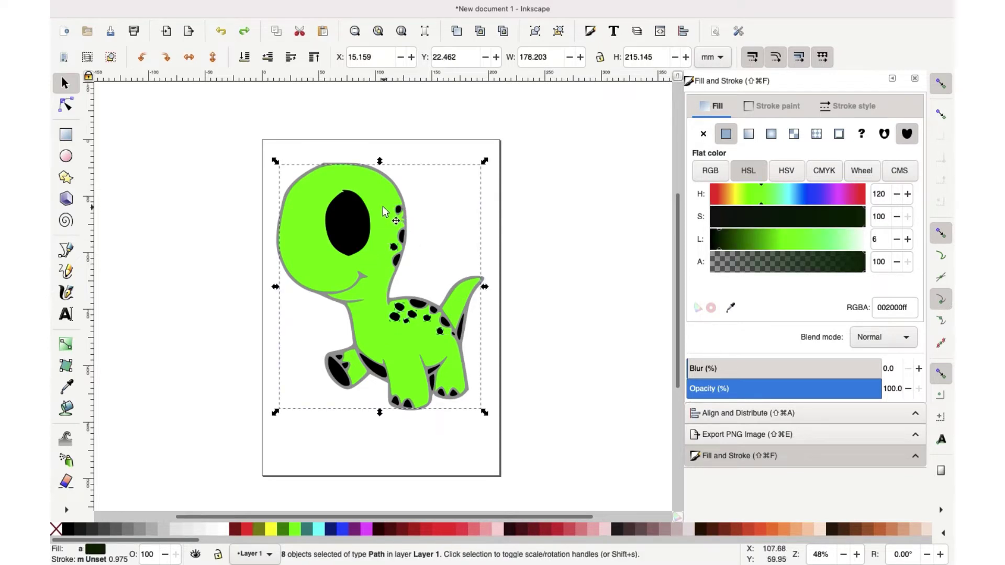
pyautogui.keyDown('shift'); pyautogui.click(382, 211); pyautogui.keyUp('shift')
pyautogui.keyDown('shift'); pyautogui.click(399, 211); pyautogui.keyUp('shift')
pyautogui.keyDown('shift'); pyautogui.click(389, 228); pyautogui.keyUp('shift')
pyautogui.scroll(2, 381, 217)
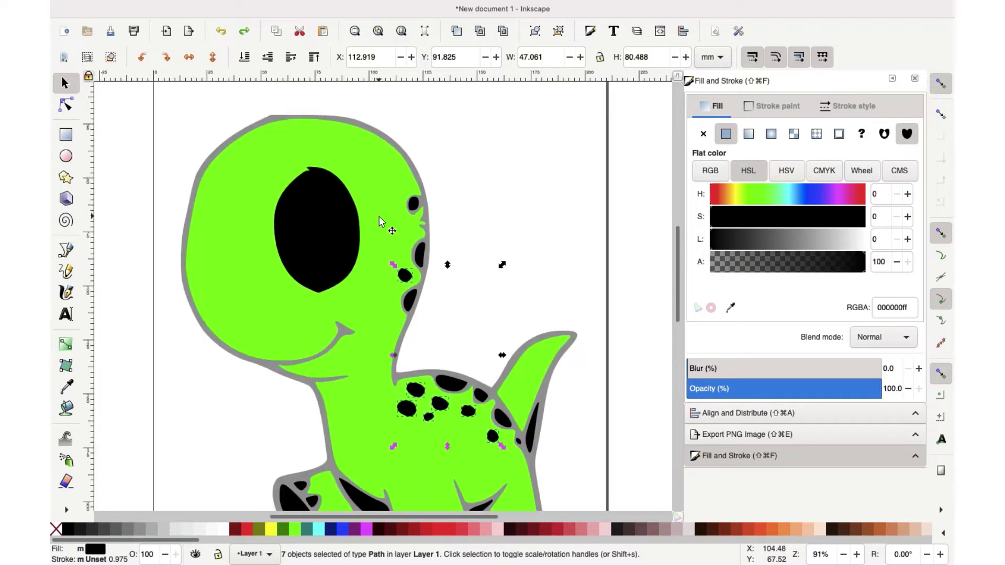
pyautogui.keyDown('shift'); pyautogui.click(309, 225); pyautogui.keyUp('shift')
pyautogui.scroll(-2, 337, 266)
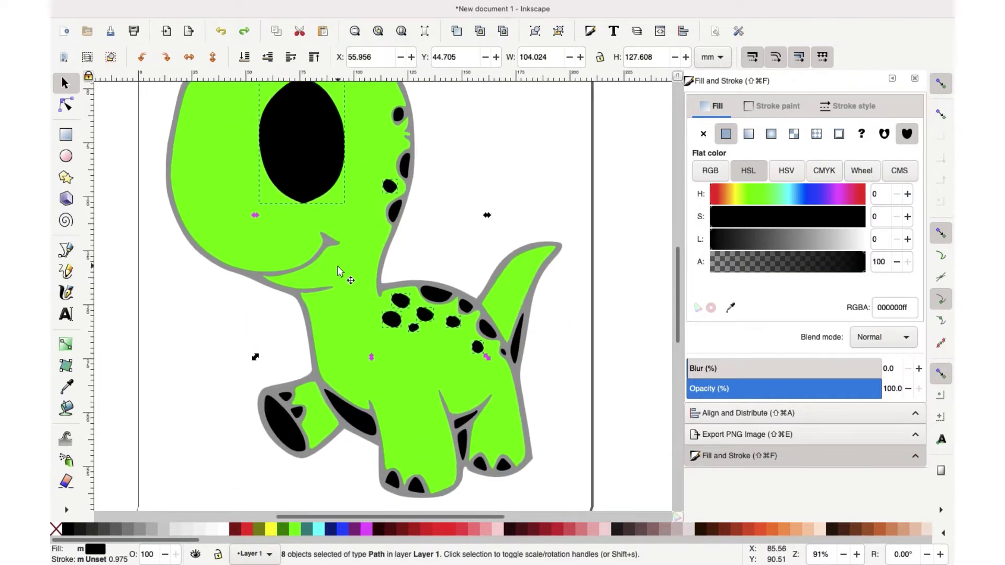
pyautogui.hscroll(1, 338, 266)
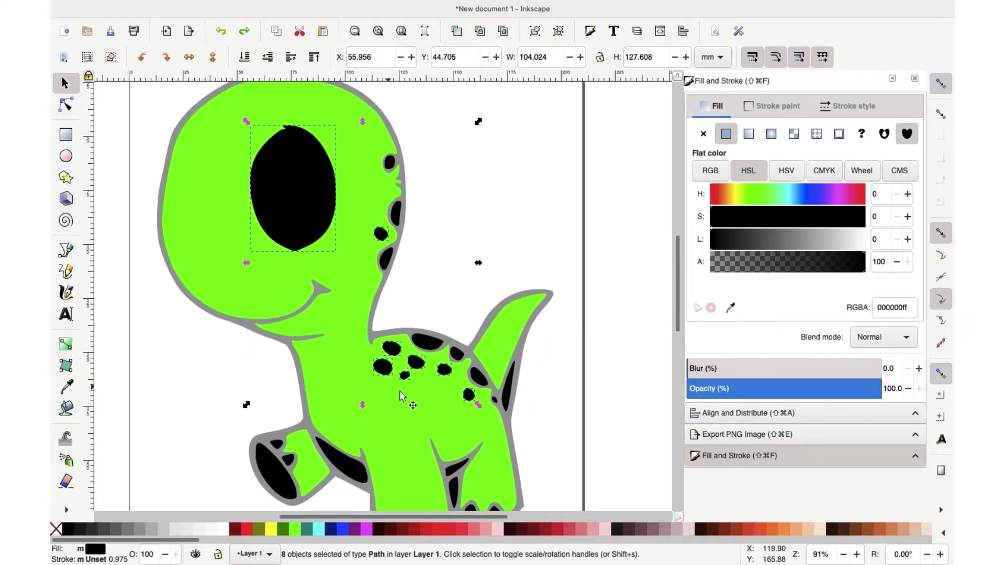
# - Union the eye and spots, then subtract them from the green body with Path > Difference
pyautogui.moveTo(279, 4)
pyautogui.click(309, 7)
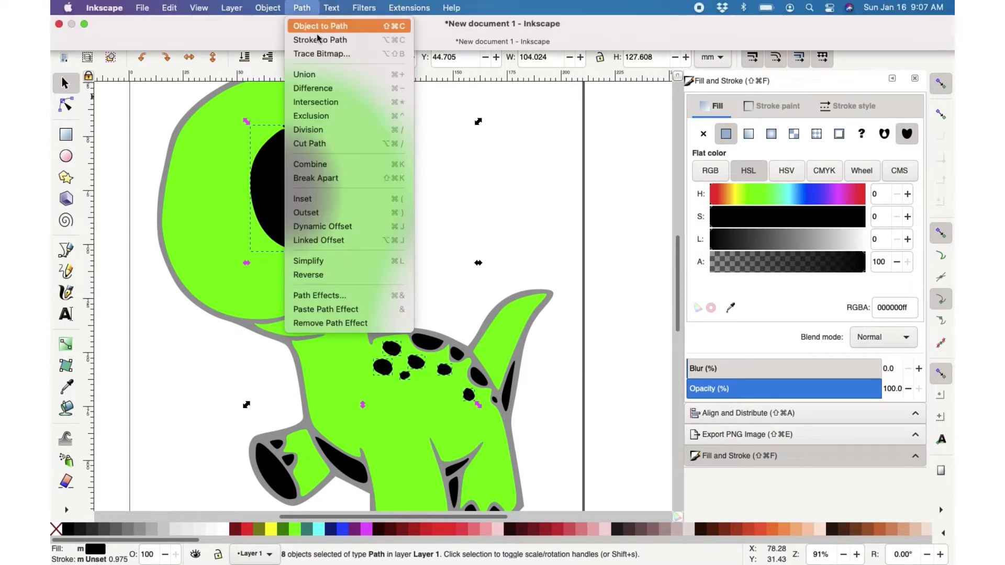
pyautogui.click(313, 76)
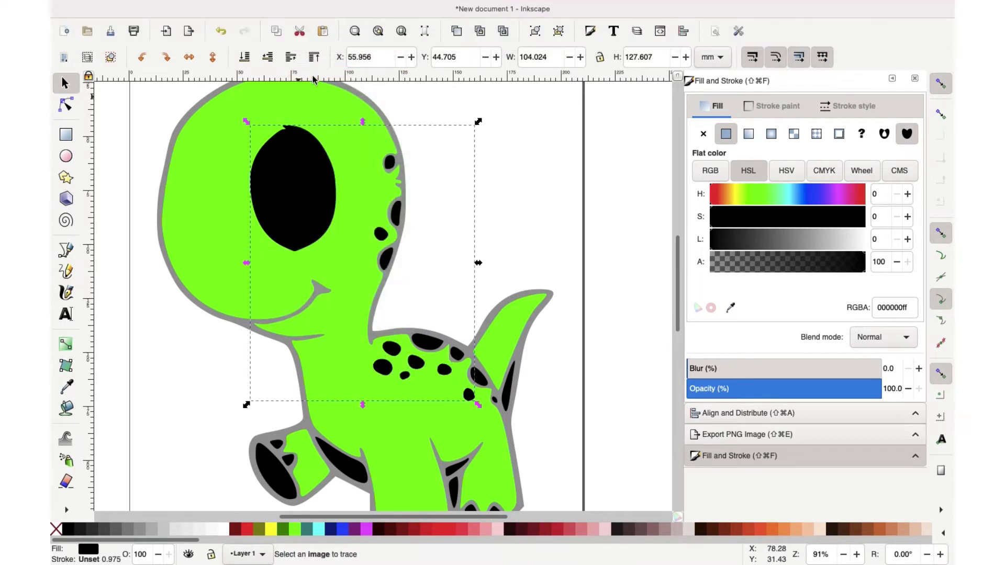
pyautogui.keyDown('shift'); pyautogui.click(222, 194); pyautogui.keyUp('shift')
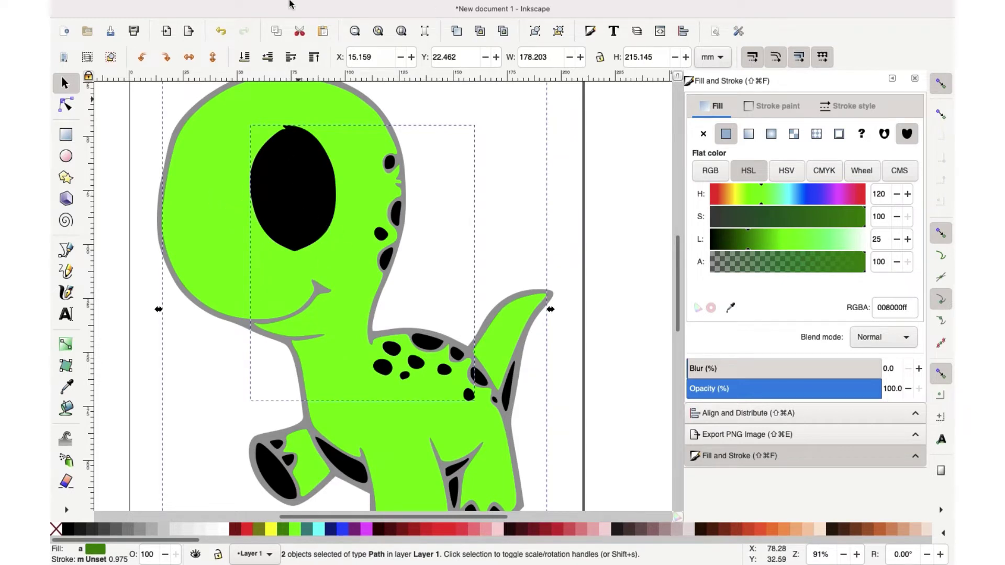
pyautogui.click(311, 7)
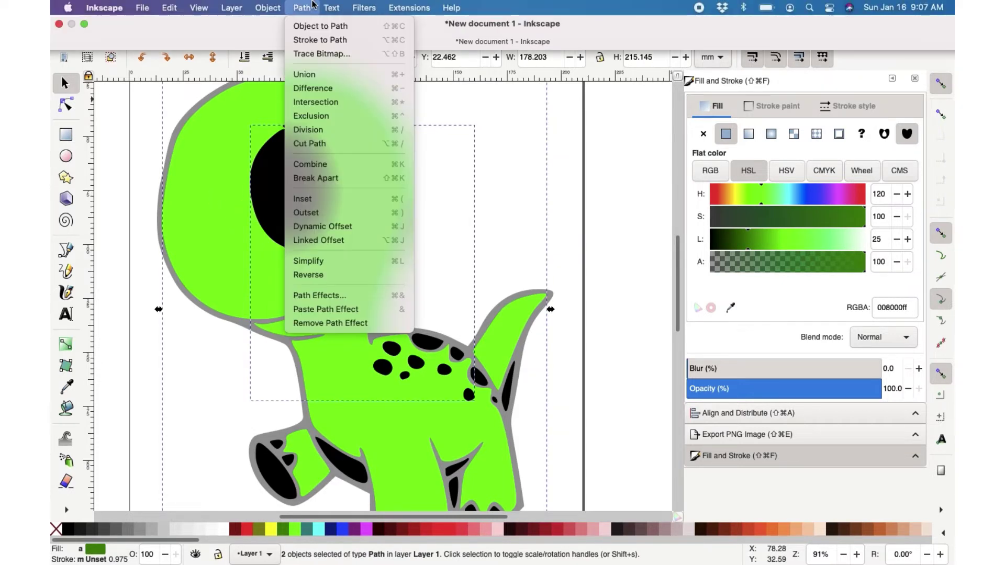
pyautogui.click(322, 90)
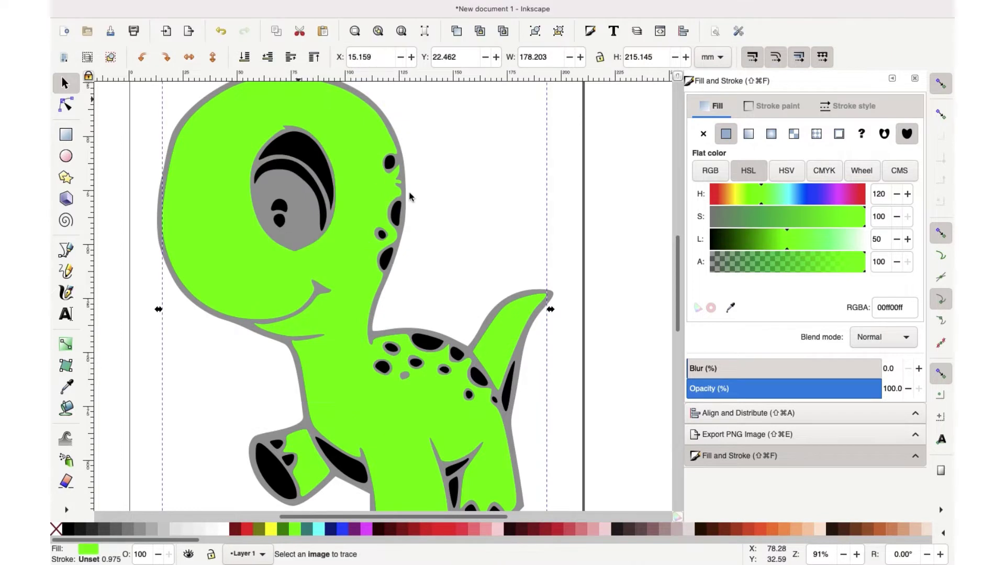
pyautogui.scroll(-3, 460, 180)
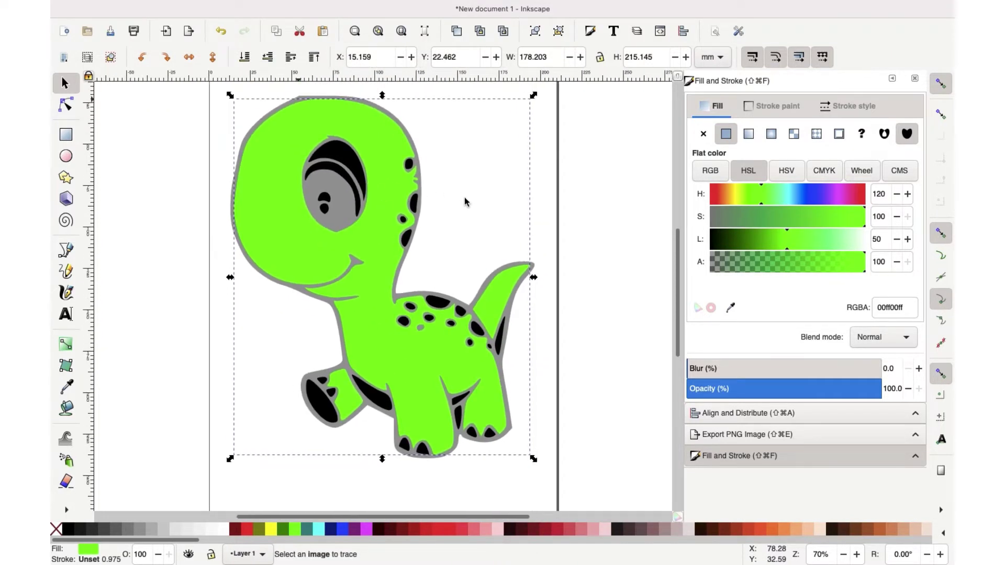
# - Combine the gray leg and left foot shapes into one path using Path > Difference
pyautogui.click(465, 201)
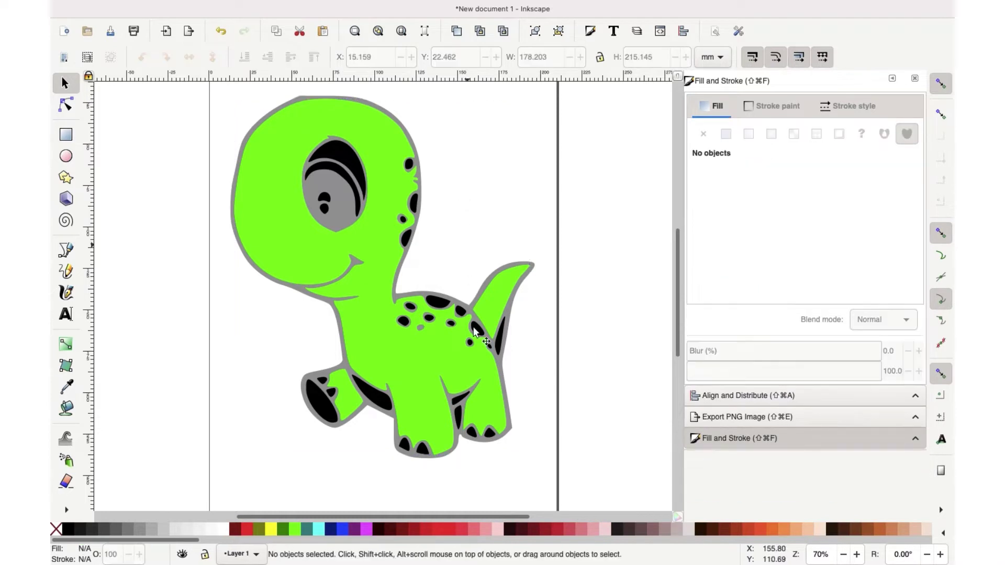
pyautogui.click(460, 415)
pyautogui.keyDown('shift'); pyautogui.click(310, 372); pyautogui.keyUp('shift')
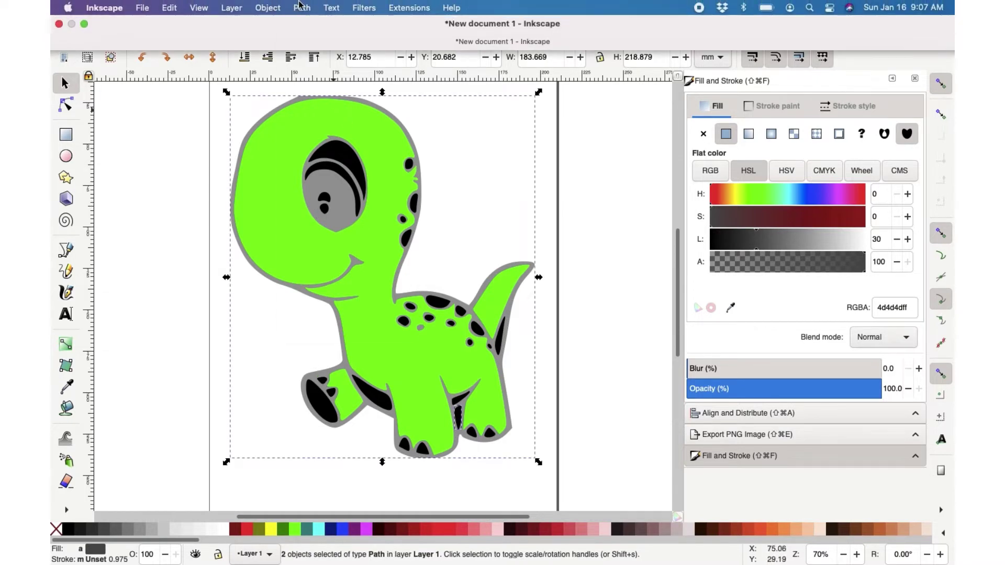
pyautogui.click(301, 7)
pyautogui.click(314, 86)
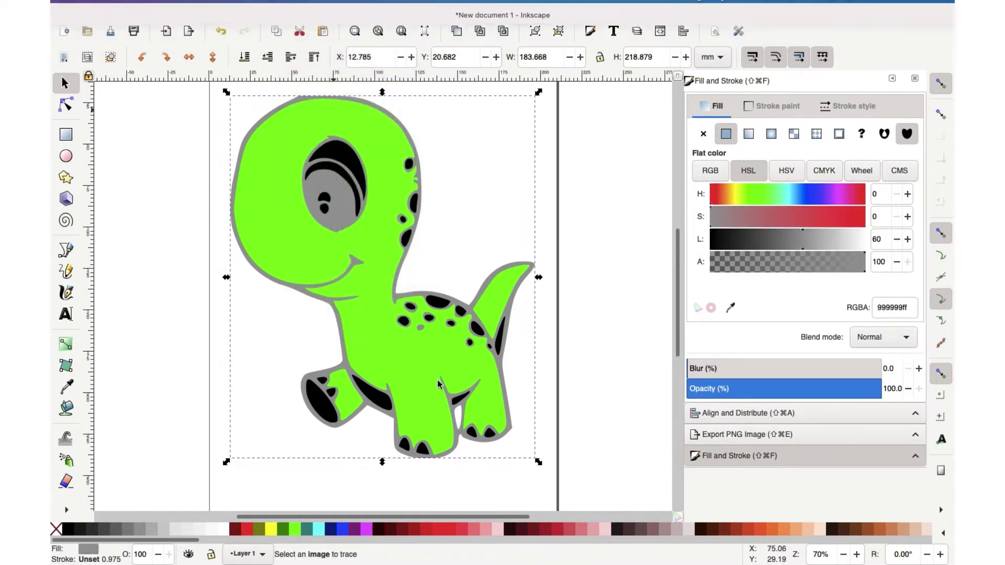
# - Nudge the green body aside to check underneath, then undo the move
pyautogui.click(561, 400)
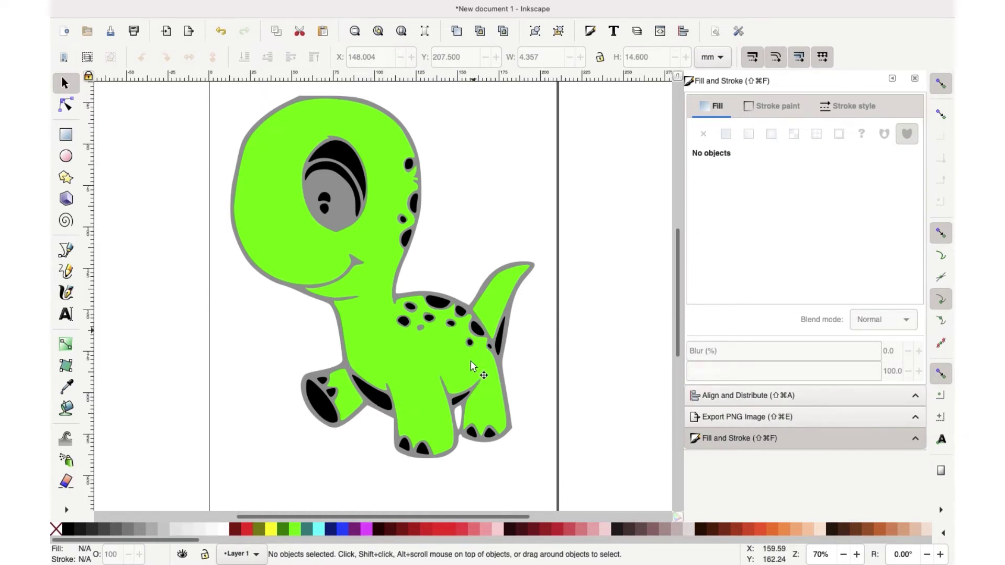
pyautogui.click(473, 337)
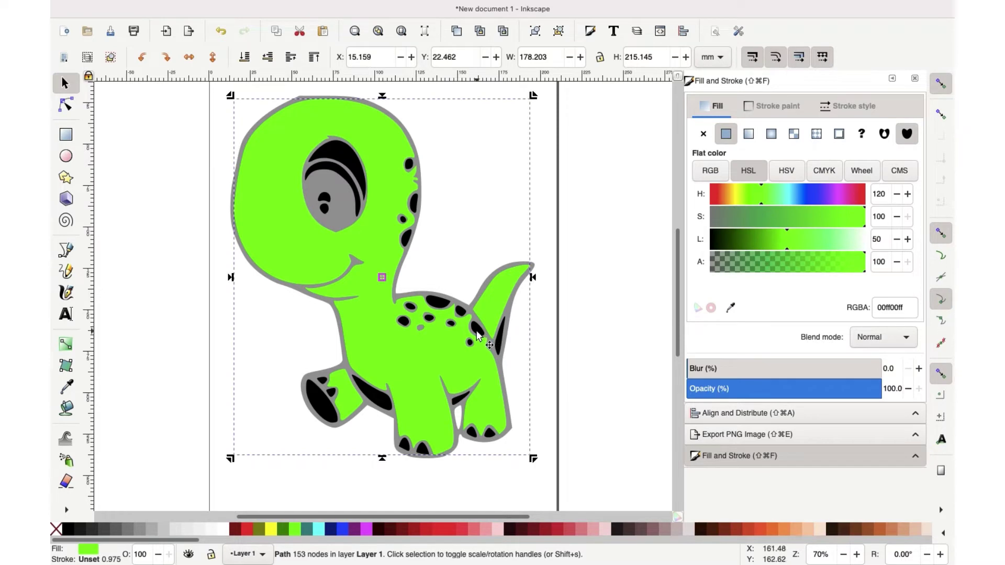
pyautogui.moveTo(476, 330); pyautogui.dragTo(459, 330)
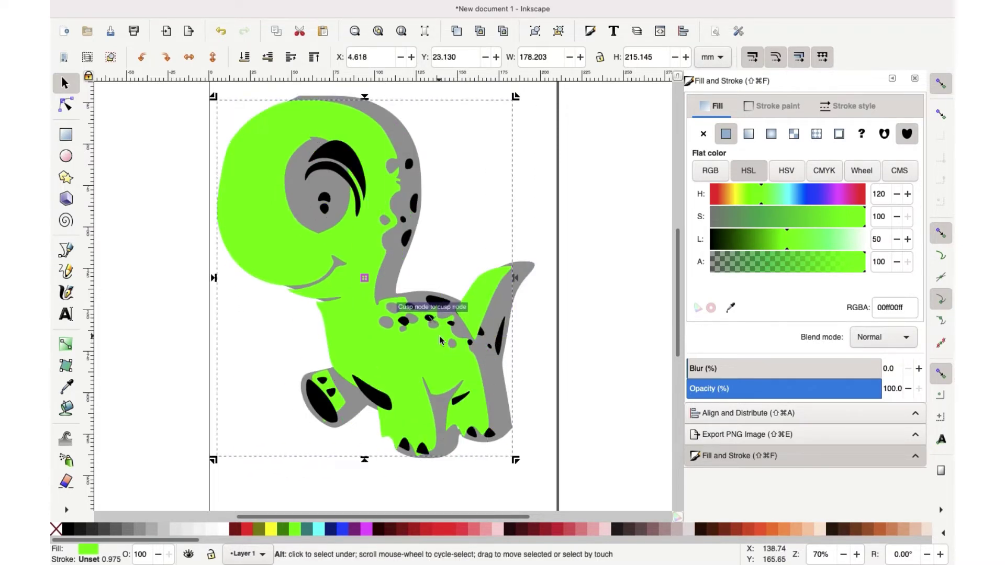
pyautogui.press('super+z')
pyautogui.click(480, 333)
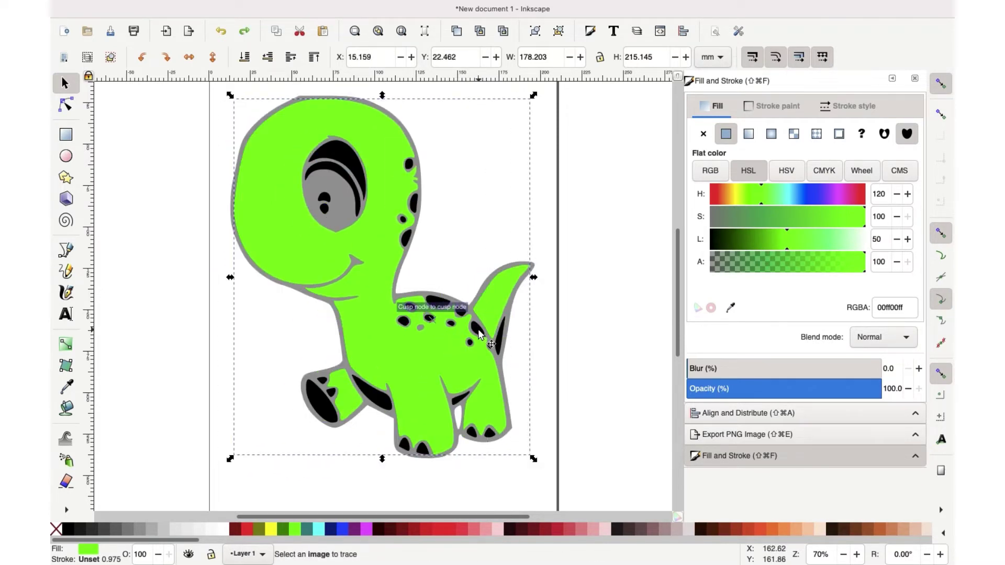
# - Select the black back spots, including the small one beside the tail but not the tail mark
pyautogui.click(432, 299)
pyautogui.keyDown('shift'); pyautogui.click(461, 312); pyautogui.keyUp('shift')
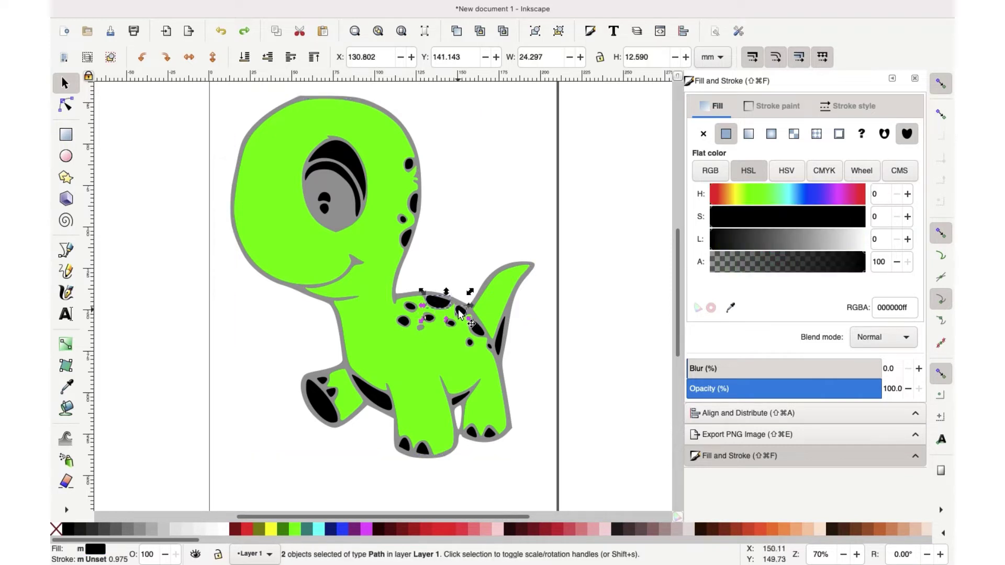
pyautogui.keyDown('shift'); pyautogui.click(478, 332); pyautogui.keyUp('shift')
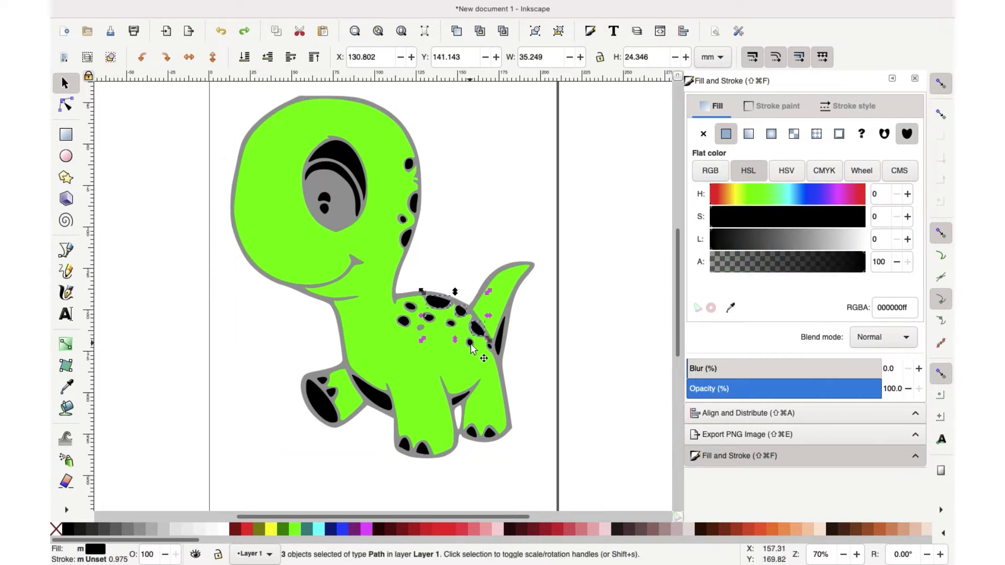
pyautogui.keyDown('shift'); pyautogui.click(471, 344); pyautogui.keyUp('shift')
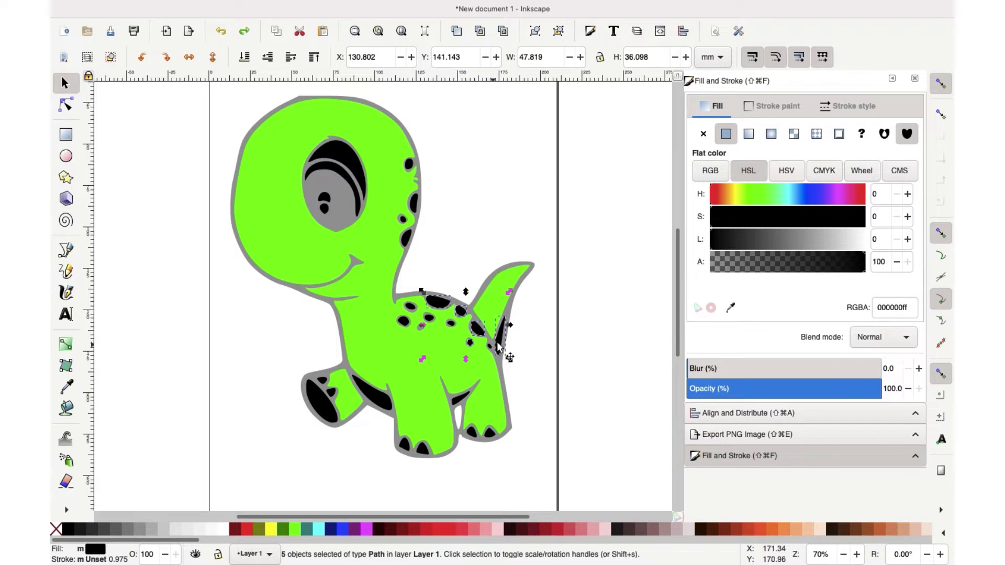
pyautogui.keyDown('shift'); pyautogui.click(492, 345); pyautogui.keyUp('shift')
pyautogui.keyDown('ctrl'); pyautogui.scroll(2, 491, 344); pyautogui.keyUp('ctrl')
pyautogui.keyDown('shift'); pyautogui.click(511, 341); pyautogui.keyUp('shift')
pyautogui.keyDown('shift'); pyautogui.click(489, 350); pyautogui.keyUp('shift')
pyautogui.keyDown('shift'); pyautogui.click(367, 291); pyautogui.keyUp('shift')
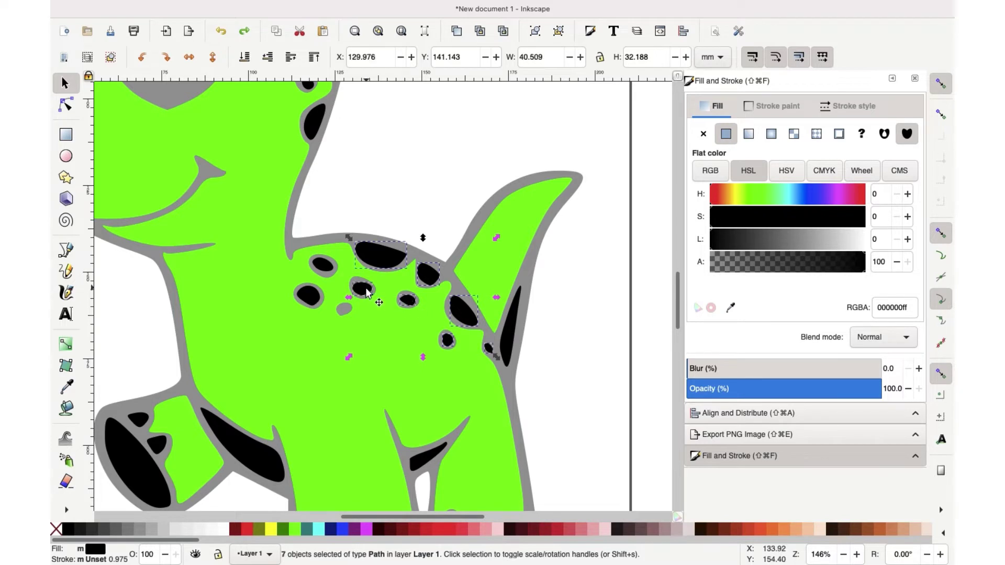
pyautogui.keyDown('shift'); pyautogui.click(310, 293); pyautogui.keyUp('shift')
# - Add the neck and head spots, then union all 13 spots into one path
pyautogui.scroll(2, 323, 173)
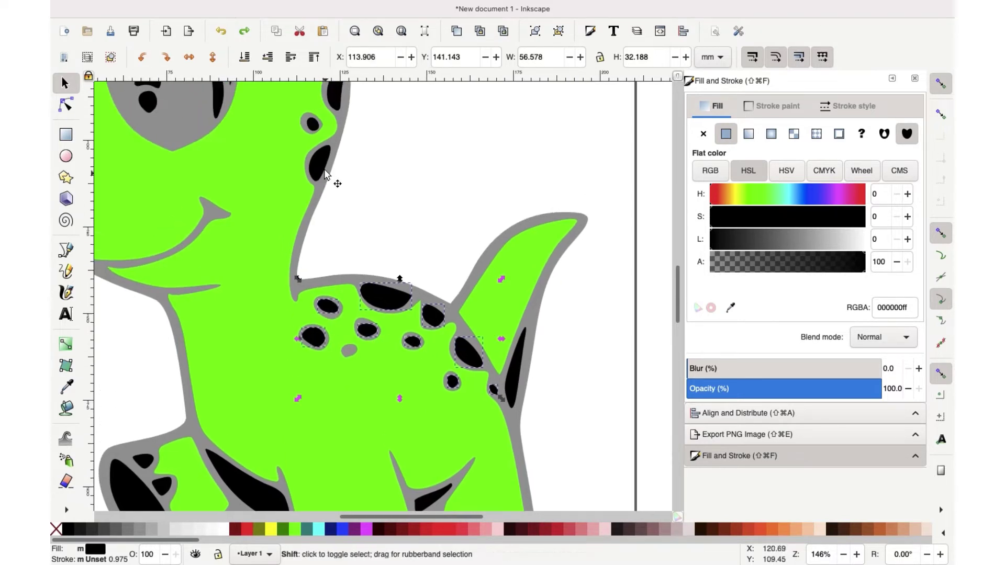
pyautogui.keyDown('shift'); pyautogui.click(320, 164); pyautogui.keyUp('shift')
pyautogui.keyDown('shift'); pyautogui.click(313, 123); pyautogui.keyUp('shift')
pyautogui.keyDown('shift'); pyautogui.click(337, 96); pyautogui.keyUp('shift')
pyautogui.scroll(5, 346, 157)
pyautogui.keyDown('shift'); pyautogui.click(355, 234); pyautogui.keyUp('shift')
pyautogui.scroll(-10, 404, 238)
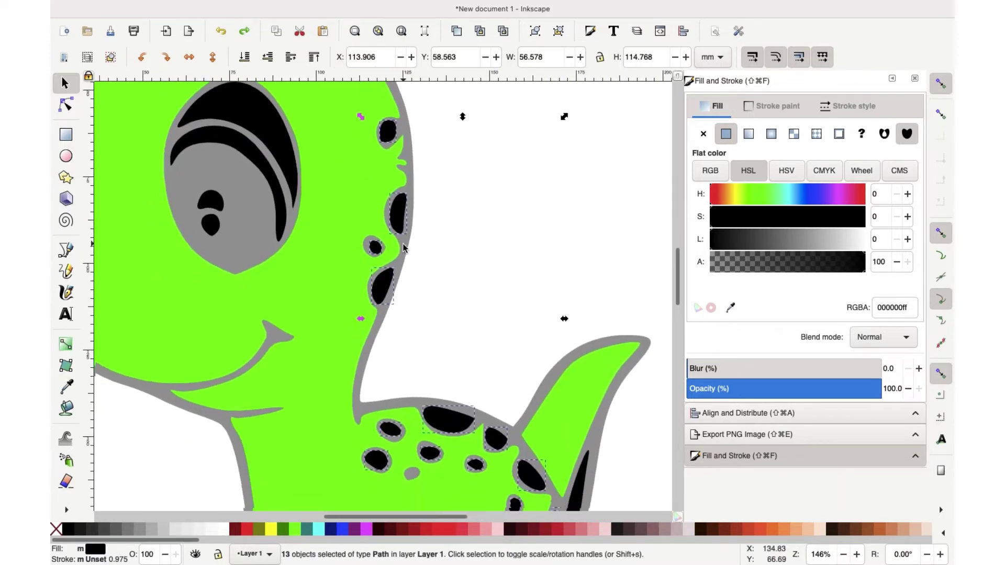
pyautogui.scroll(-2, 406, 234)
pyautogui.scroll(5, 407, 233)
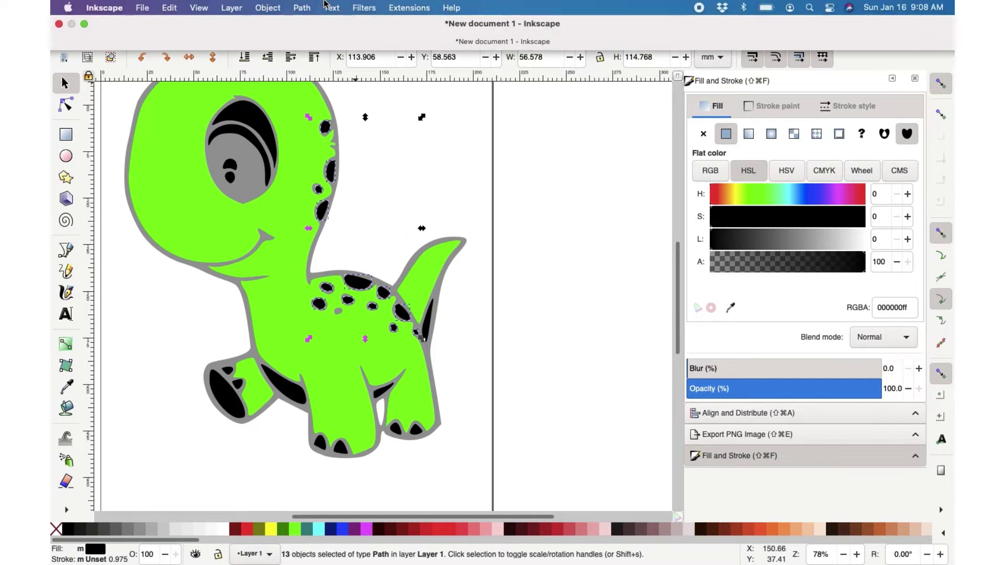
pyautogui.click(302, 7)
pyautogui.click(305, 75)
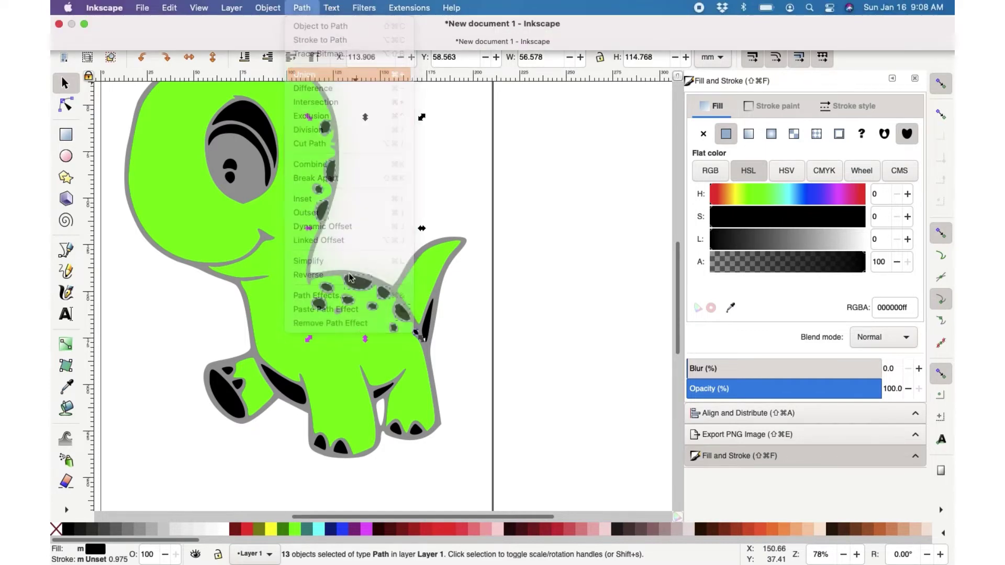
pyautogui.scroll(2, 338, 312)
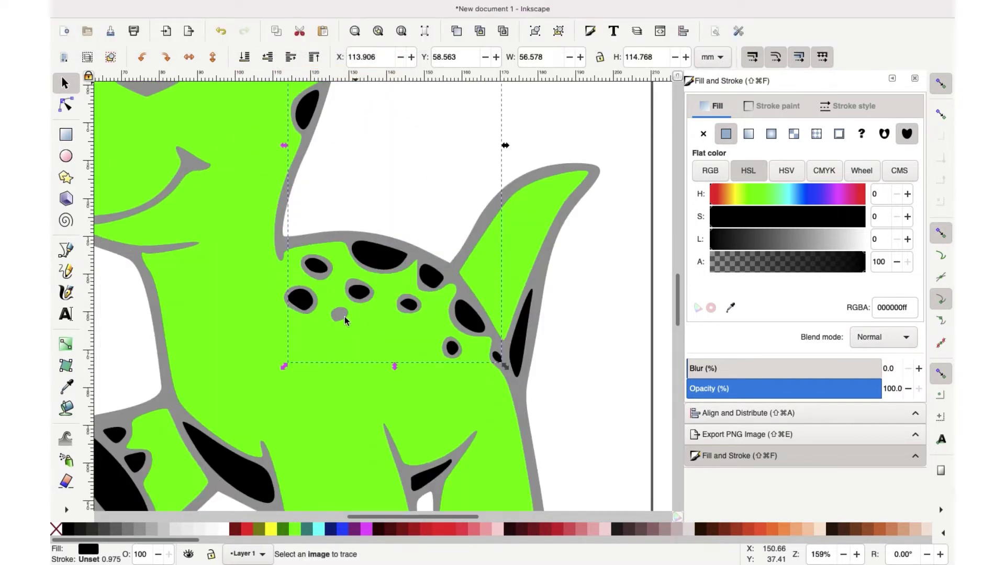
# - Draw a tiny ellipse over the empty grey spot on the dinosaur's back, with snapping off
pyautogui.click(66, 156)
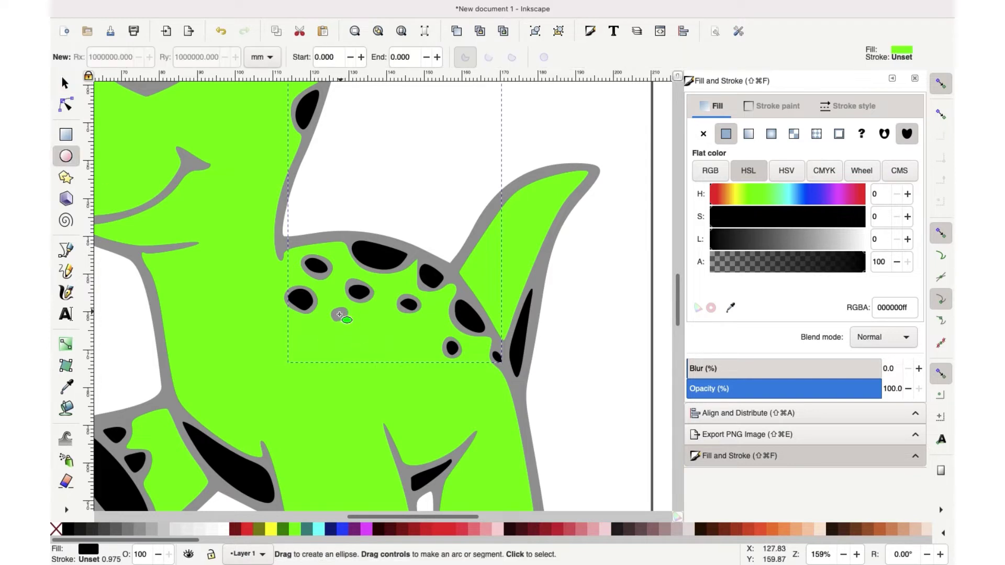
pyautogui.moveTo(334, 318); pyautogui.dragTo(345, 309)
pyautogui.click(940, 235)
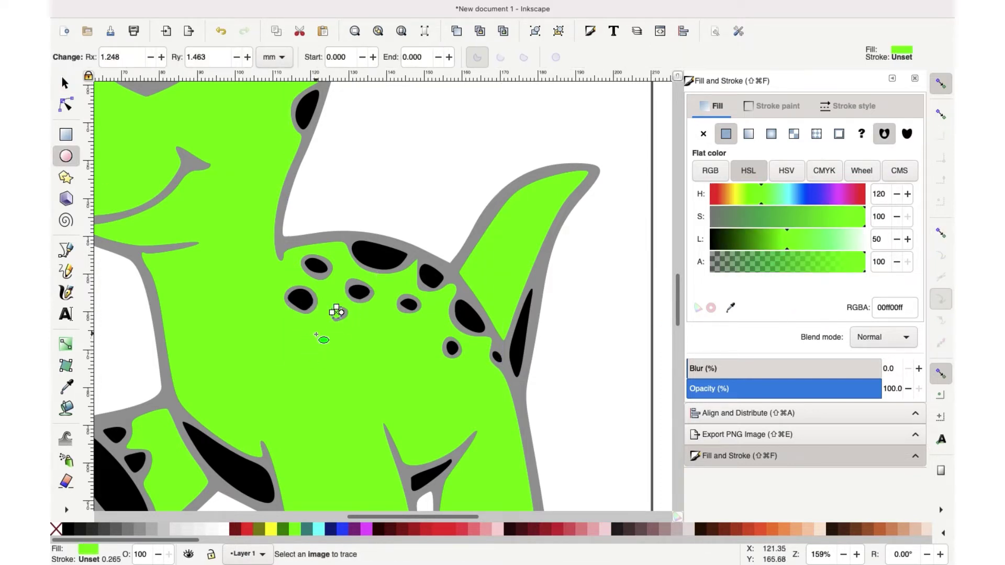
pyautogui.scroll(2, 335, 312)
# - Tilt the ellipse to match the spot's angle and union it with the black spots path
pyautogui.press('s')
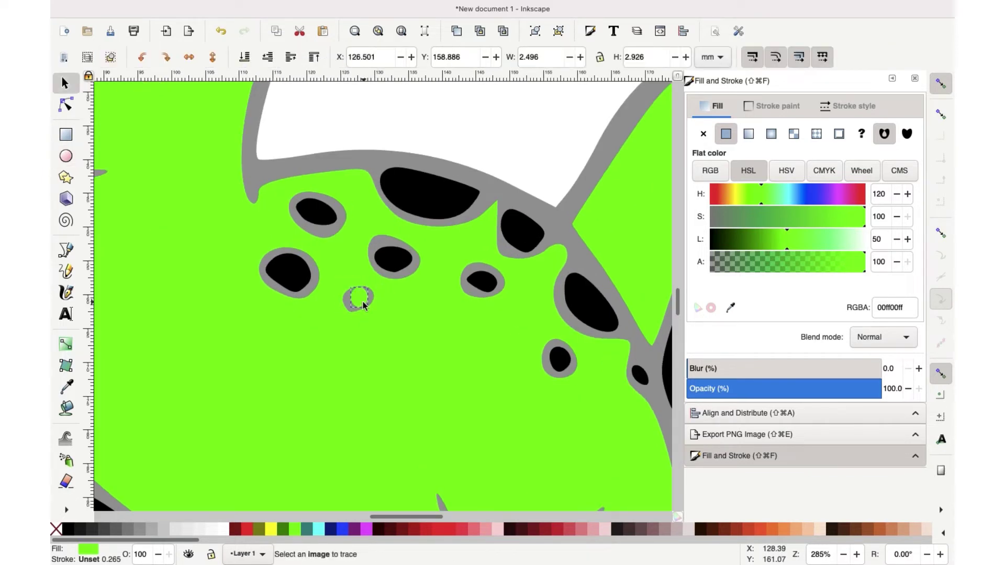
pyautogui.click(368, 297)
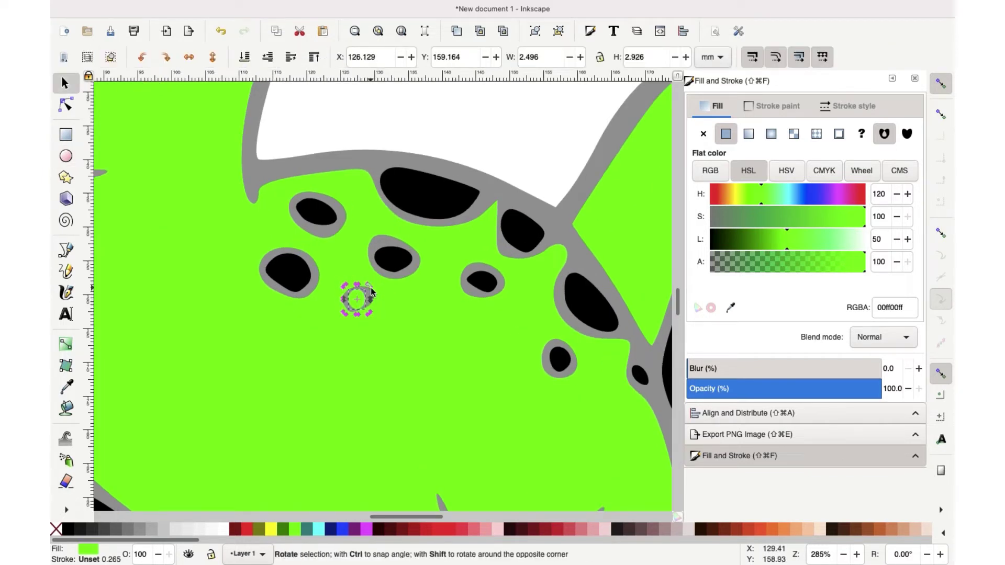
pyautogui.moveTo(372, 289); pyautogui.dragTo(375, 298)
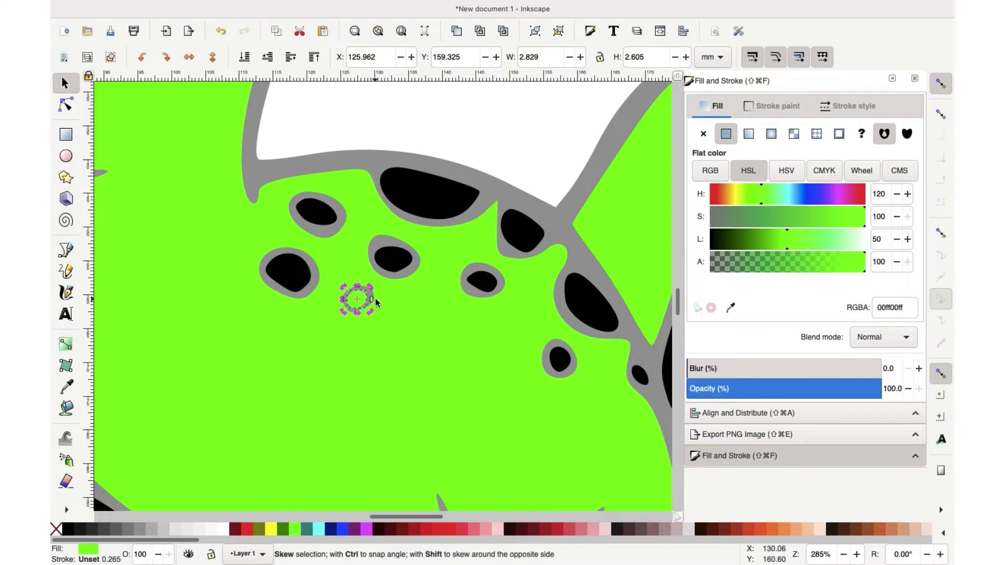
pyautogui.keyDown('shift'); pyautogui.click(399, 266); pyautogui.keyUp('shift')
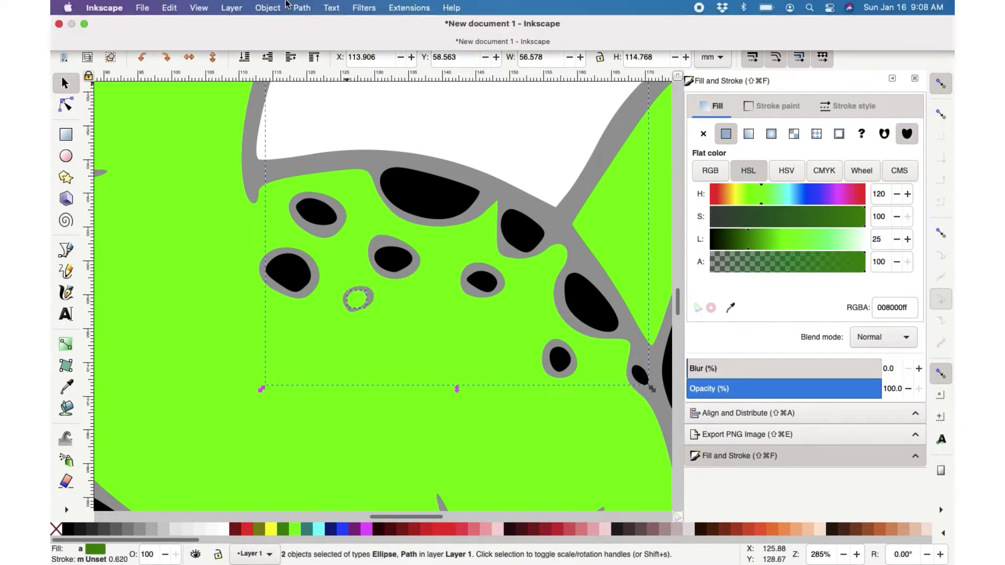
pyautogui.click(301, 8)
pyautogui.click(313, 74)
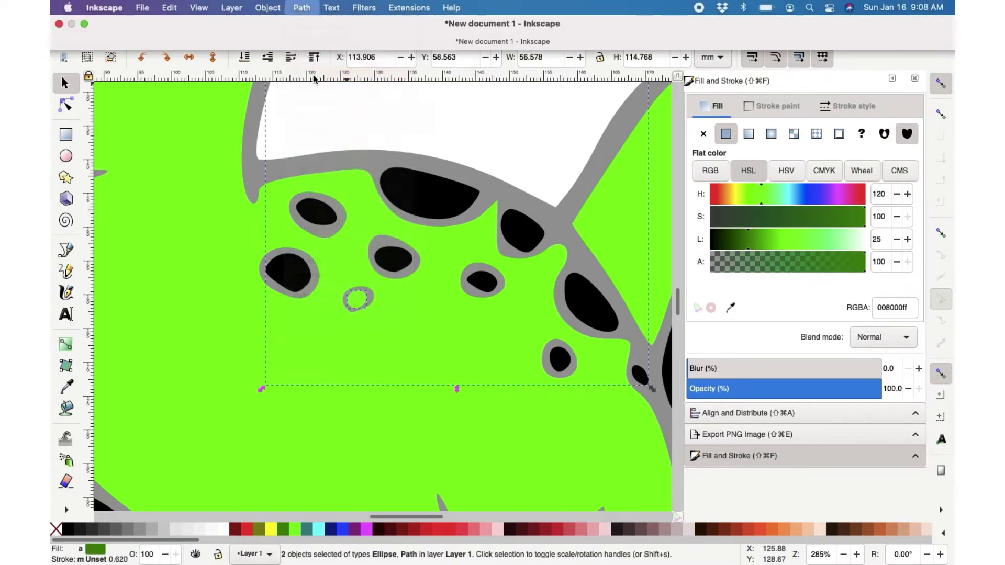
# - Colour the merged spots shape dark green
pyautogui.scroll(-6, 357, 199)
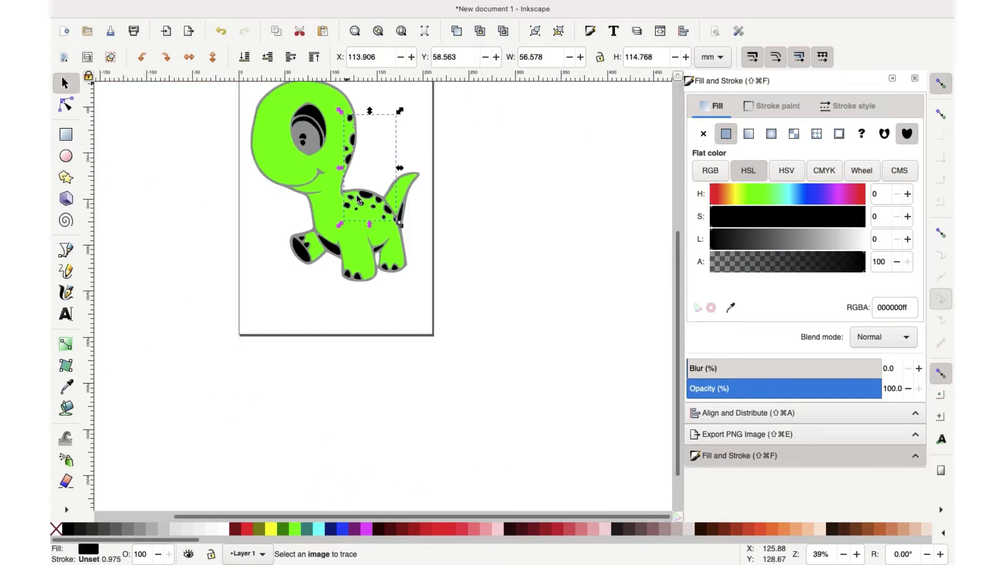
pyautogui.scroll(3, 330, 124)
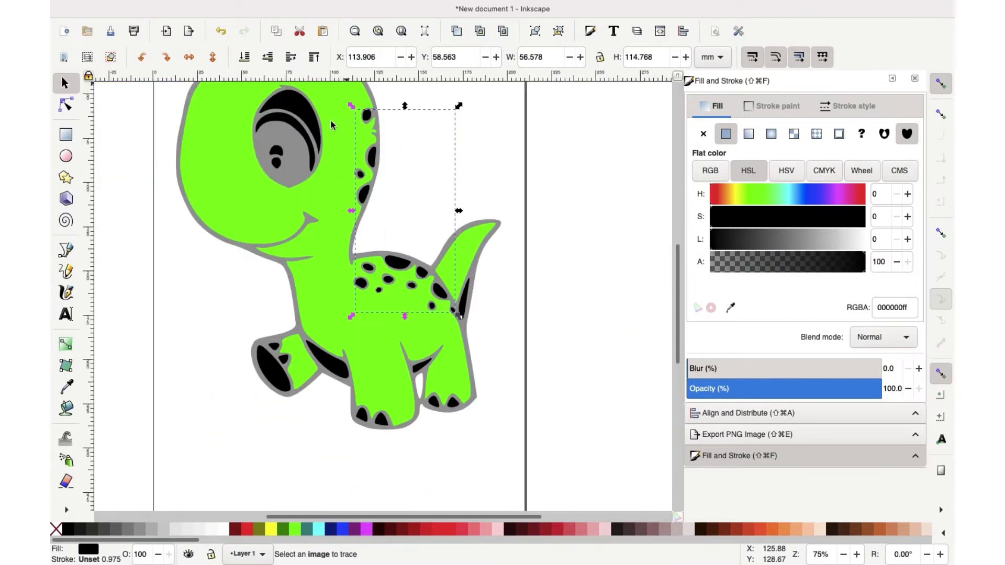
pyautogui.click(284, 529)
pyautogui.click(526, 345)
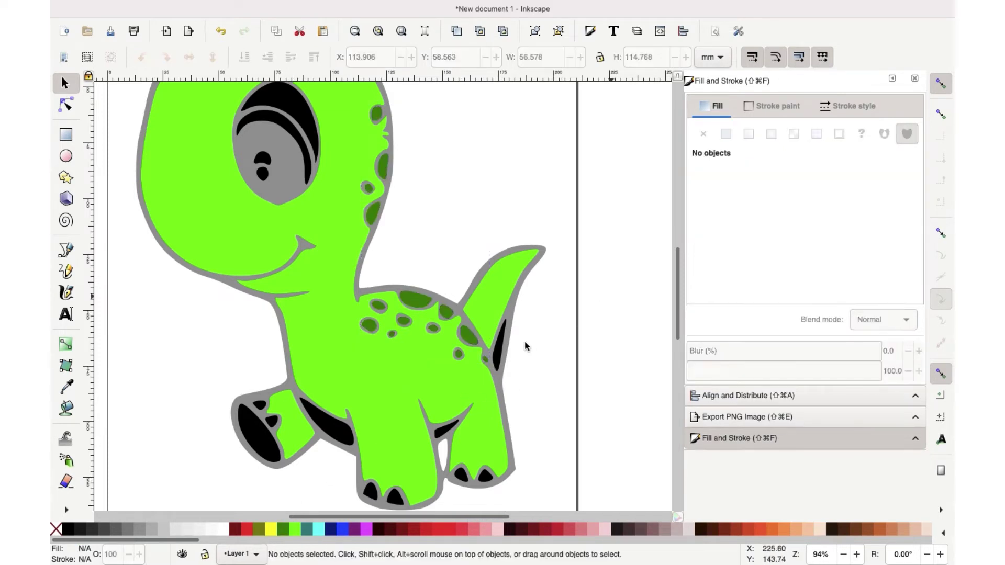
# - Fill the tail, leg and lower black patches pale yellow-green
pyautogui.click(498, 343)
pyautogui.keyDown('shift'); pyautogui.click(448, 429); pyautogui.keyUp('shift')
pyautogui.keyDown('shift'); pyautogui.click(342, 426); pyautogui.keyUp('shift')
pyautogui.click(302, 5)
pyautogui.click(454, 383)
pyautogui.hscroll(5, 548, 531)
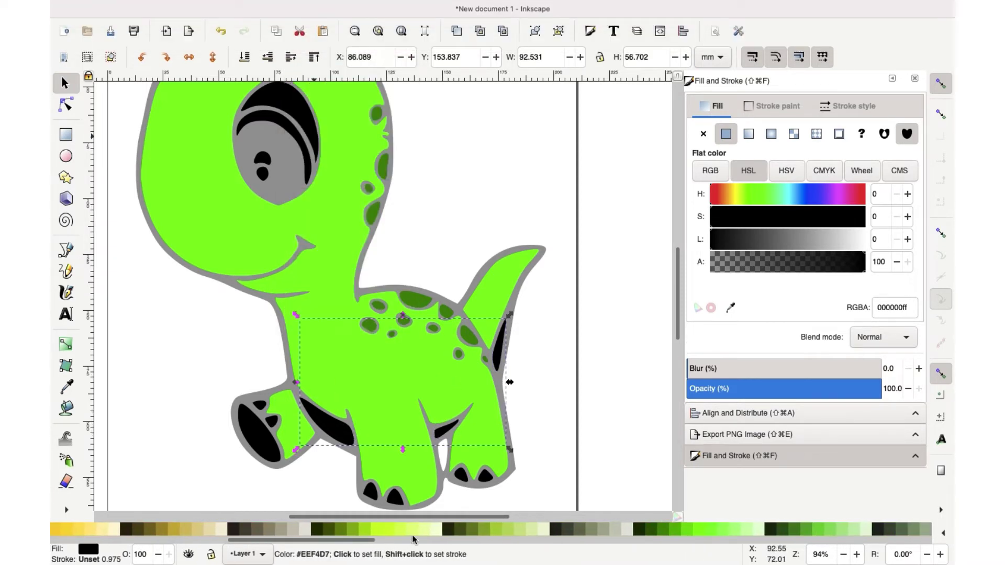
pyautogui.click(419, 531)
pyautogui.click(215, 438)
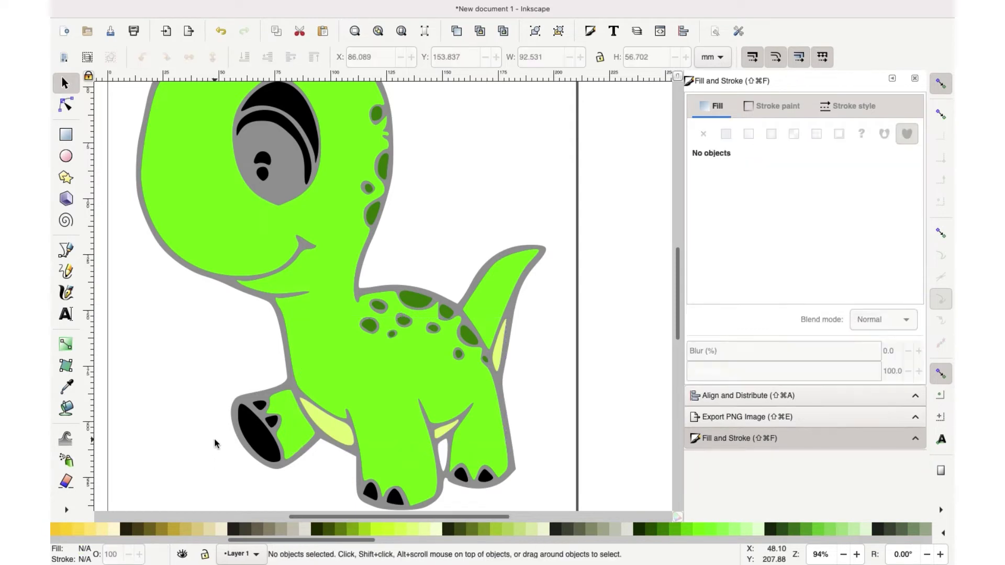
# - Colour the small black toenails on the feet olive green
pyautogui.click(257, 403)
pyautogui.keyDown('shift'); pyautogui.click(273, 426); pyautogui.keyUp('shift')
pyautogui.keyDown('shift'); pyautogui.click(370, 492); pyautogui.keyUp('shift')
pyautogui.keyDown('shift'); pyautogui.click(486, 475); pyautogui.keyUp('shift')
pyautogui.click(345, 6)
pyautogui.click(366, 43)
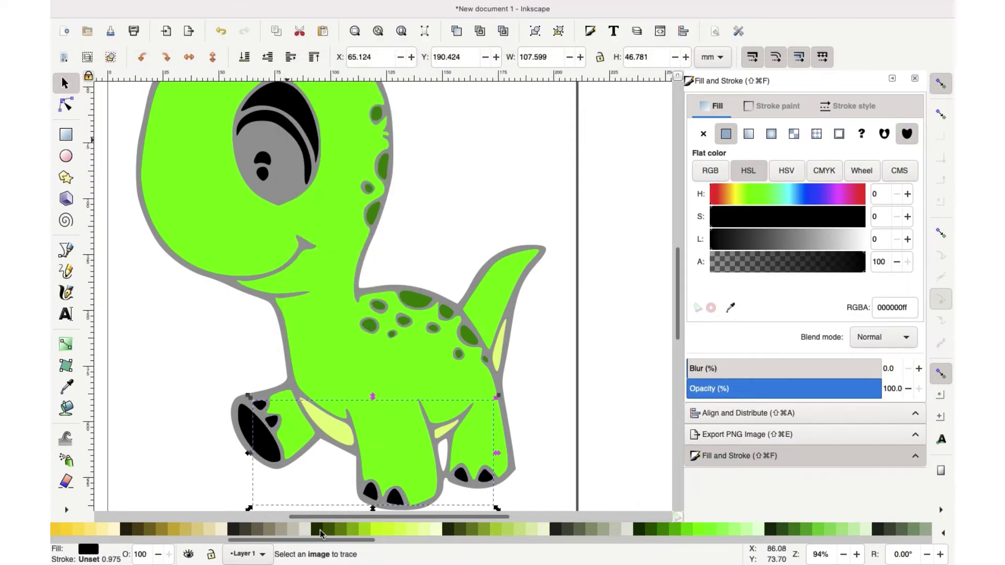
pyautogui.click(348, 529)
pyautogui.click(223, 434)
# - Fill the raised foot's sole patch with the body's green using the Dropper
pyautogui.click(253, 432)
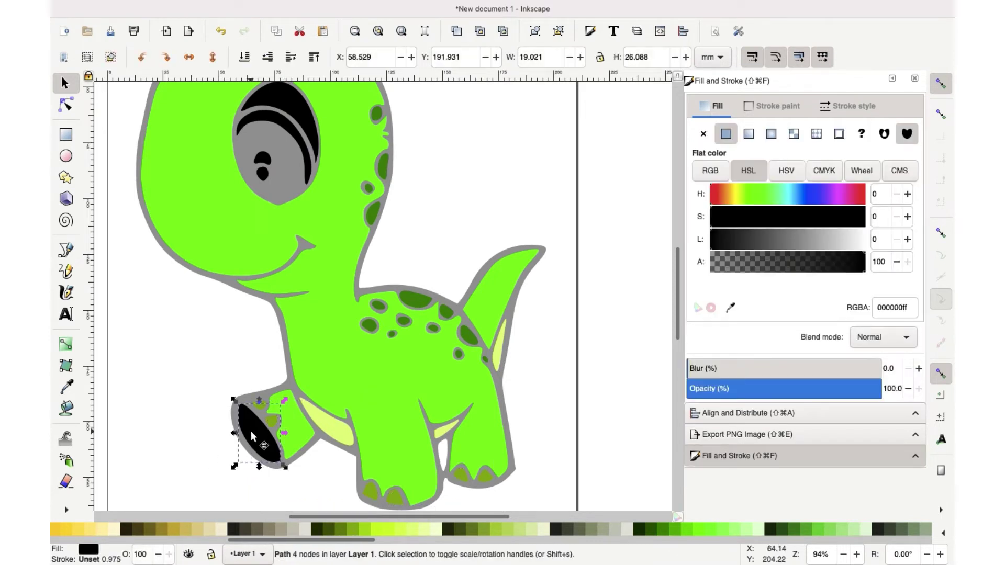
pyautogui.click(67, 387)
pyautogui.click(347, 354)
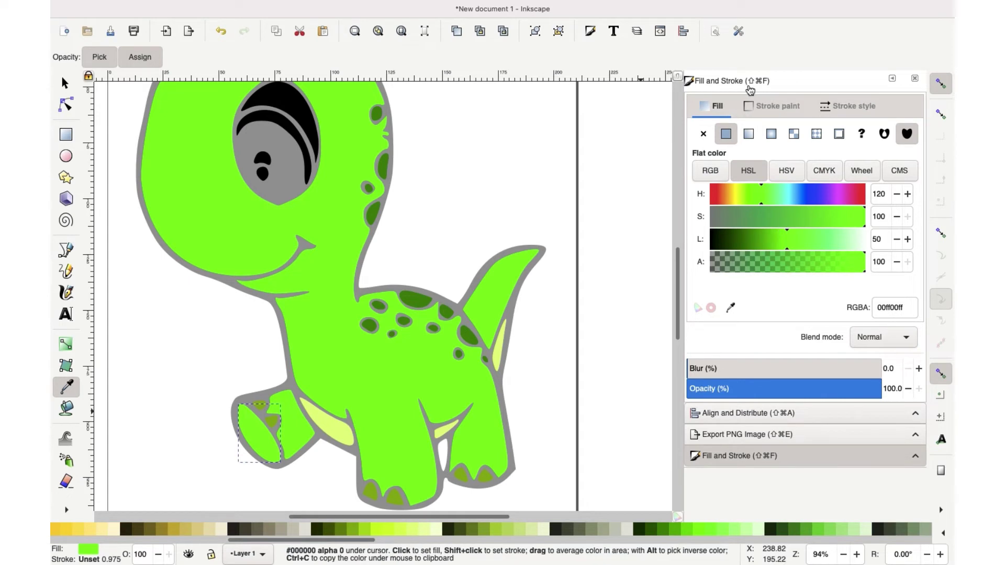
# - Darken the foot sole's green, undoing an accidental transparent fill
pyautogui.moveTo(828, 233); pyautogui.dragTo(797, 232)
pyautogui.click(536, 386)
pyautogui.scroll(4, 350, 210)
pyautogui.hscroll(-3, 350, 209)
pyautogui.scroll(-3, 351, 209)
pyautogui.scroll(3, 351, 209)
pyautogui.scroll(-3, 275, 330)
pyautogui.hscroll(-2, 276, 330)
pyautogui.hotkey('ctrl', 'z')
pyautogui.press('s')
pyautogui.click(270, 302)
# - Colour the eye's black shape olive green and the black arc inside it white
pyautogui.scroll(2, 308, 241)
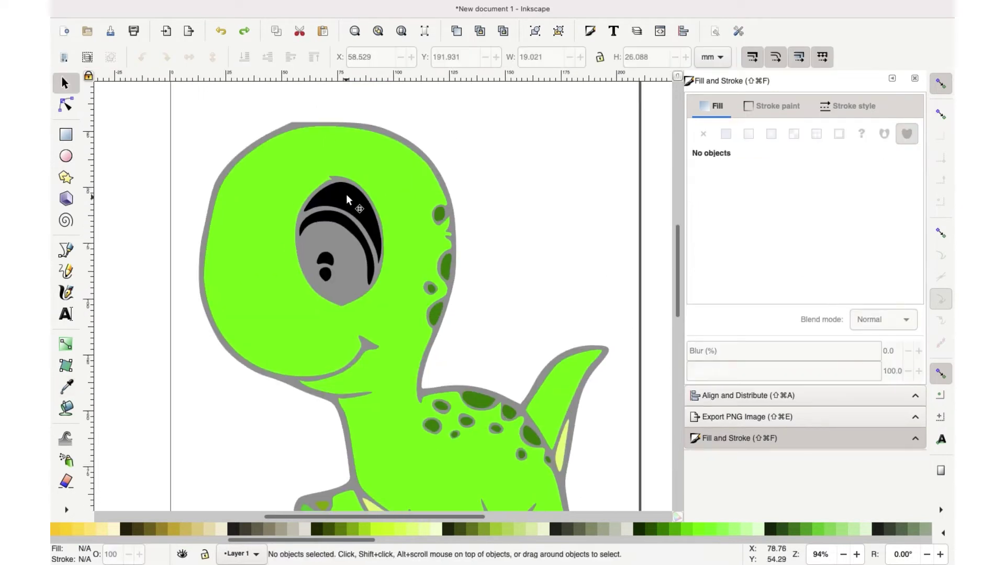
pyautogui.click(348, 185)
pyautogui.scroll(-1, 349, 196)
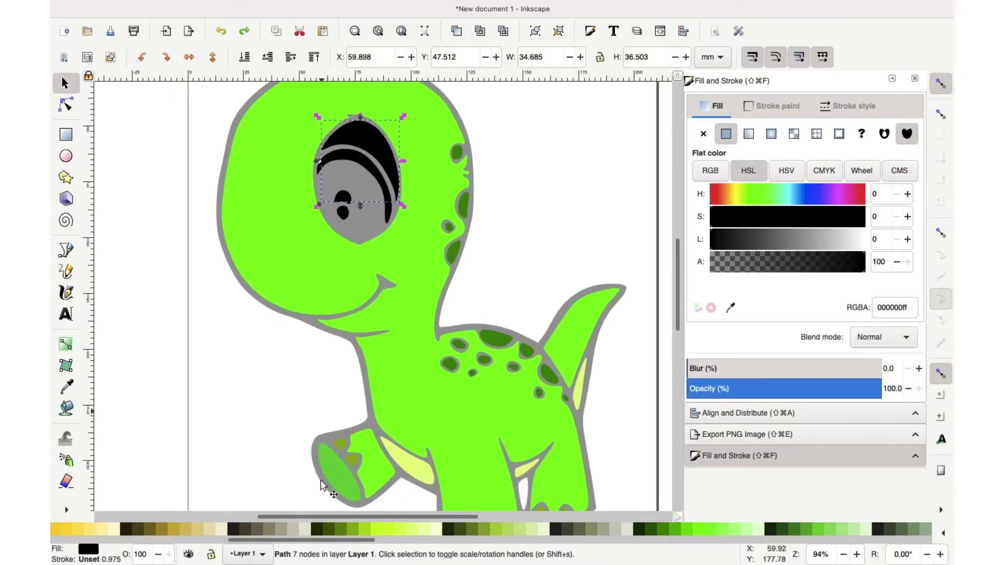
pyautogui.click(347, 532)
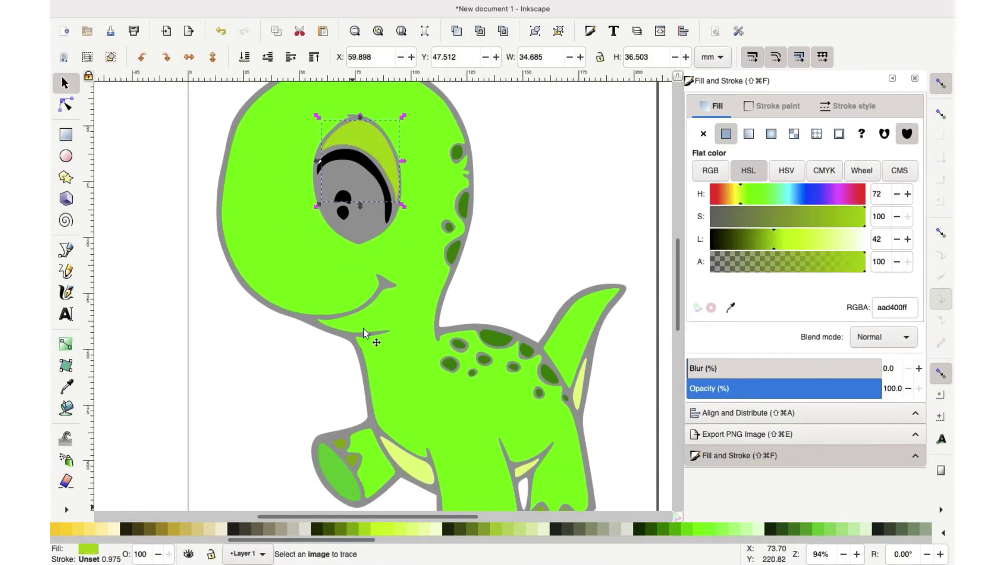
pyautogui.scroll(1, 366, 308)
pyautogui.hscroll(1, 345, 256)
pyautogui.click(330, 185)
pyautogui.scroll(5, 191, 531)
pyautogui.scroll(3, 191, 531)
pyautogui.click(226, 532)
# - Cut the small pupil shape out of the larger one and fill it pure white
pyautogui.click(314, 226)
pyautogui.keyDown('shift'); pyautogui.click(314, 241); pyautogui.keyUp('shift')
pyautogui.click(272, 7)
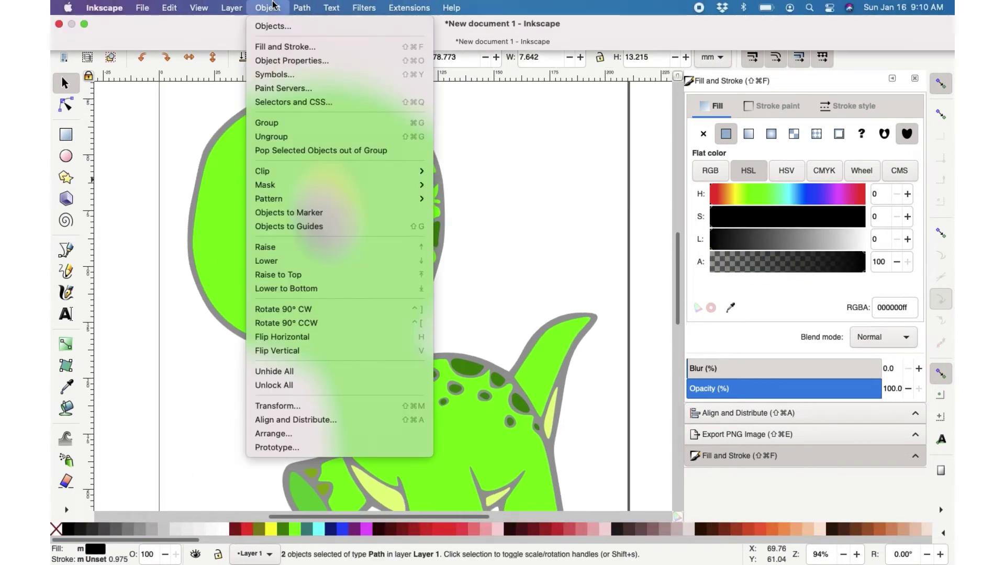
pyautogui.moveTo(302, 7)
pyautogui.click(314, 89)
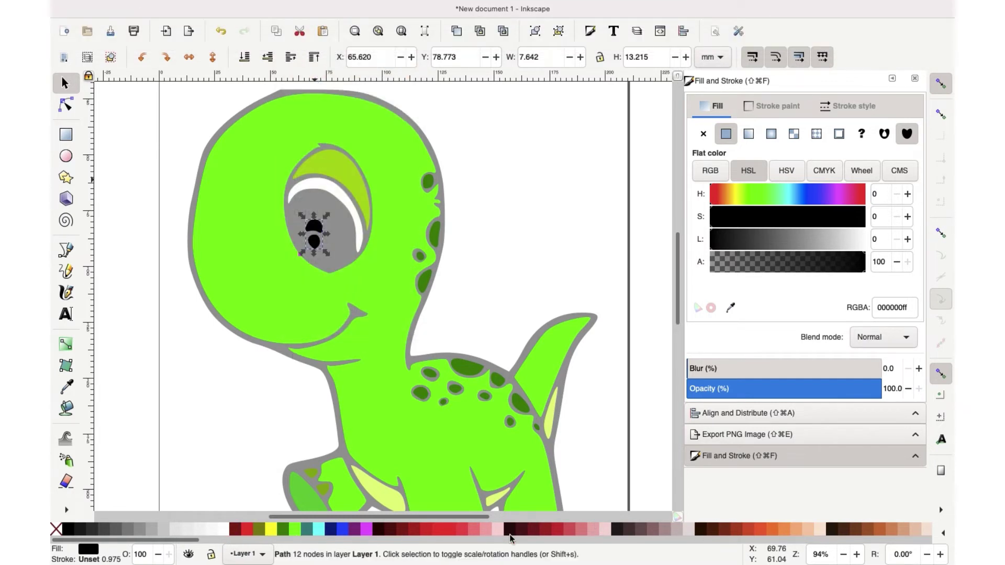
pyautogui.click(213, 531)
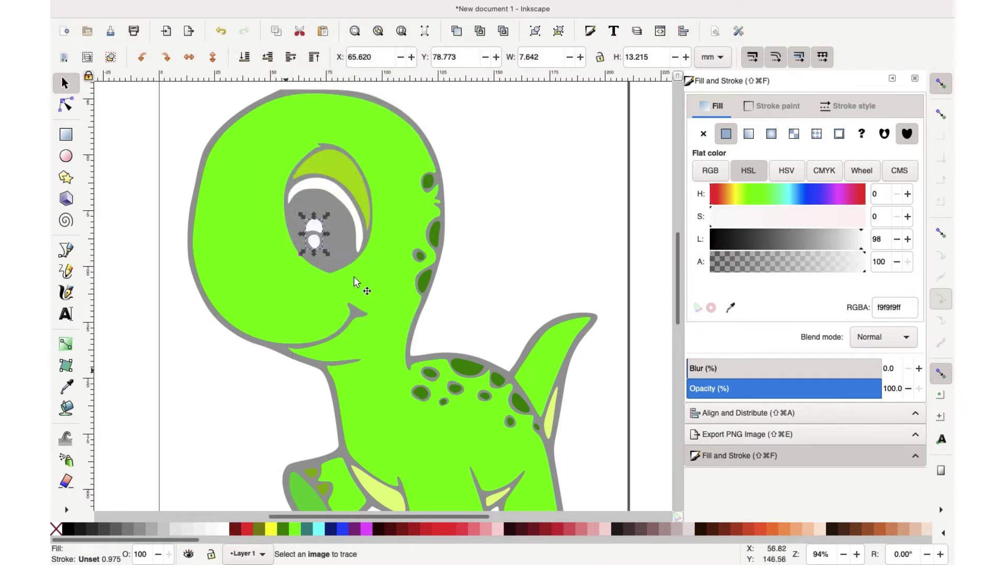
pyautogui.click(224, 530)
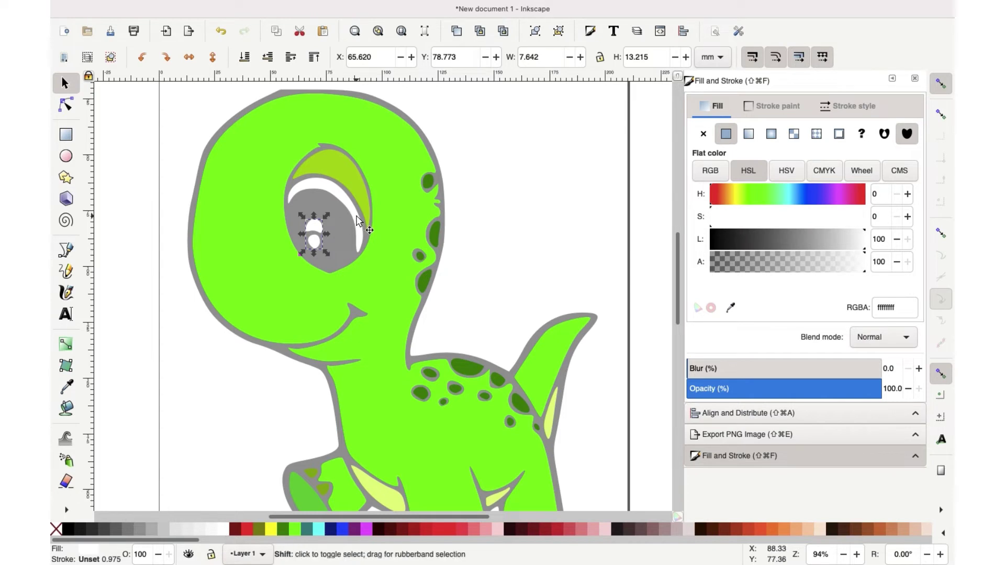
# - Union the white highlight with the grey eye shape into a single path
pyautogui.keyDown('shift'); pyautogui.click(348, 219); pyautogui.keyUp('shift')
pyautogui.click(282, 7)
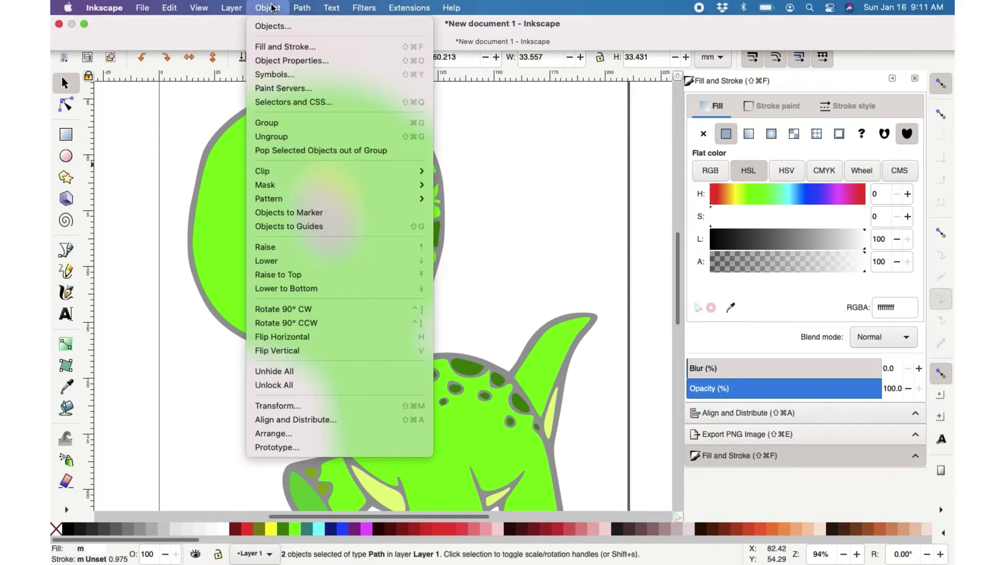
pyautogui.click(306, 77)
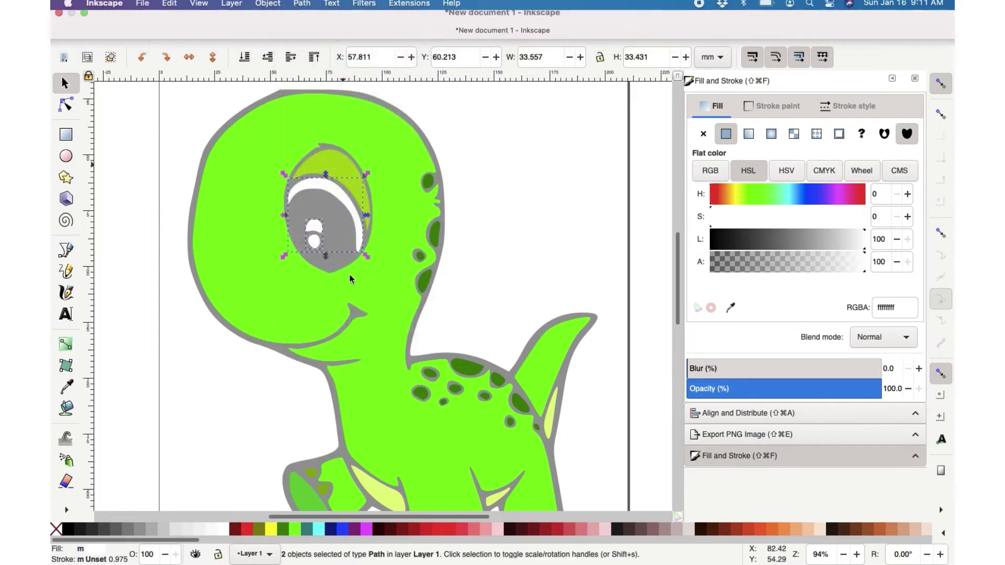
pyautogui.scroll(-3, 350, 274)
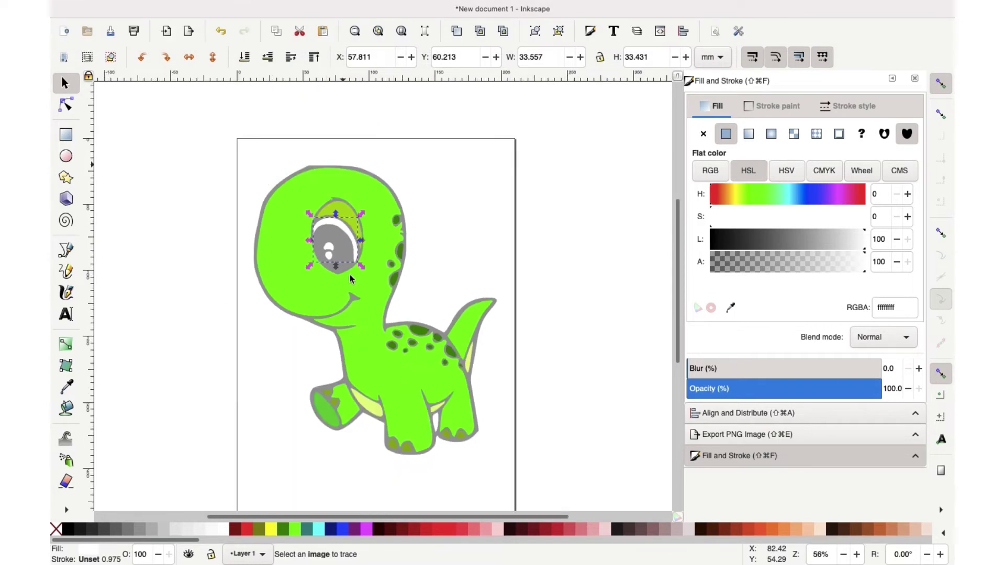
pyautogui.scroll(-2, 350, 279)
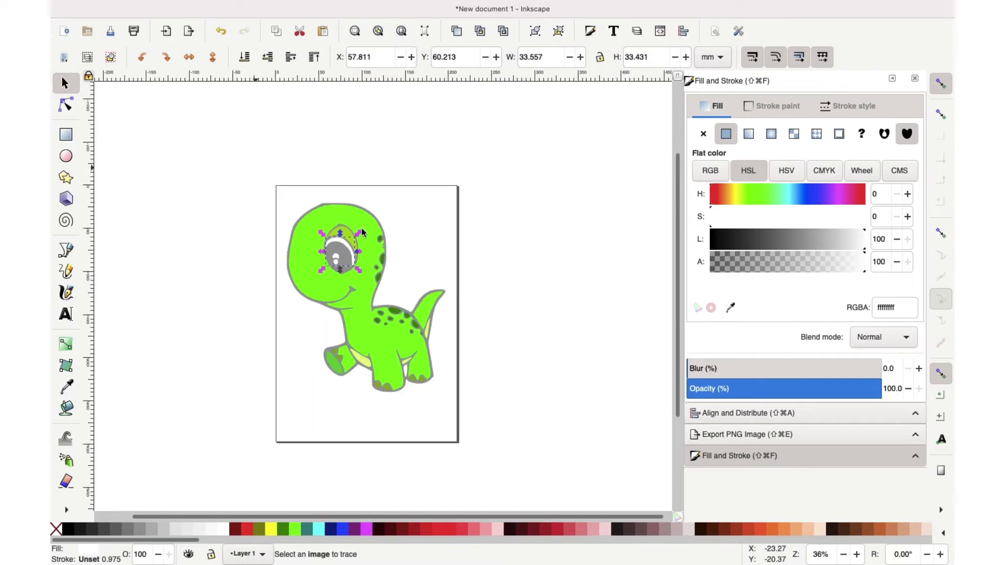
pyautogui.moveTo(254, 168); pyautogui.dragTo(424, 246)
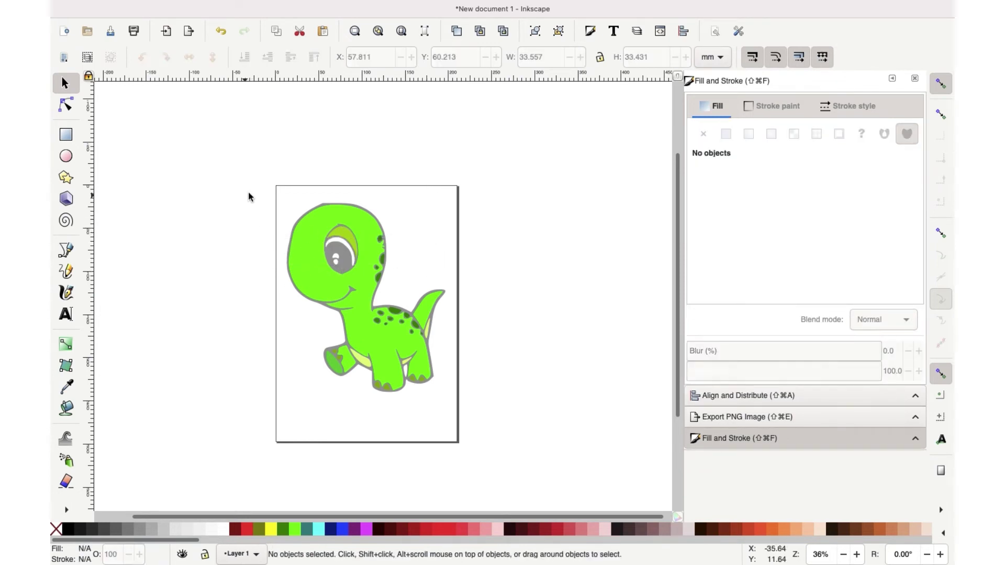
pyautogui.moveTo(249, 193); pyautogui.dragTo(425, 246)
pyautogui.moveTo(230, 233); pyautogui.dragTo(413, 266)
pyautogui.moveTo(229, 230)
pyautogui.mouseDown()
pyautogui.moveTo(417, 280)
pyautogui.moveTo(378, 268)
pyautogui.mouseUp()
pyautogui.moveTo(225, 273); pyautogui.dragTo(441, 326)
pyautogui.moveTo(490, 419); pyautogui.dragTo(309, 346)
pyautogui.scroll(2, 468, 367)
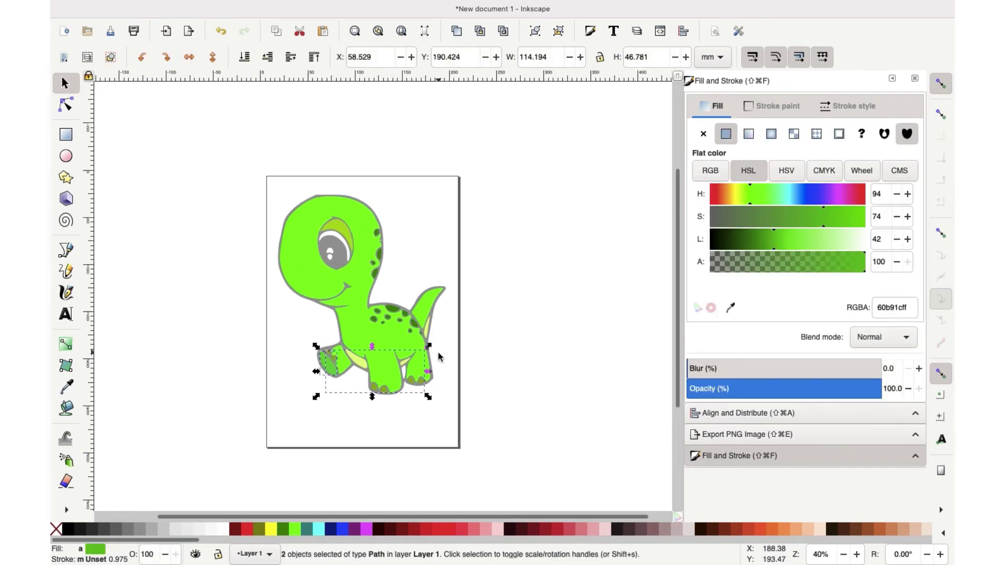
pyautogui.moveTo(477, 361); pyautogui.dragTo(278, 288)
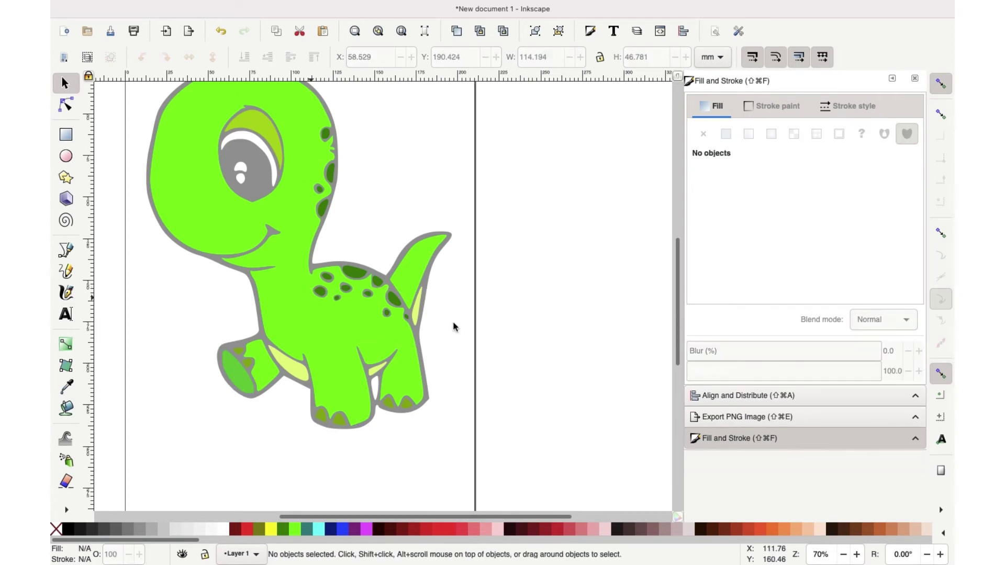
pyautogui.moveTo(465, 324); pyautogui.dragTo(264, 244)
pyautogui.moveTo(515, 271); pyautogui.dragTo(249, 207)
pyautogui.scroll(-3, 196, 281)
pyautogui.hscroll(-5, 197, 276)
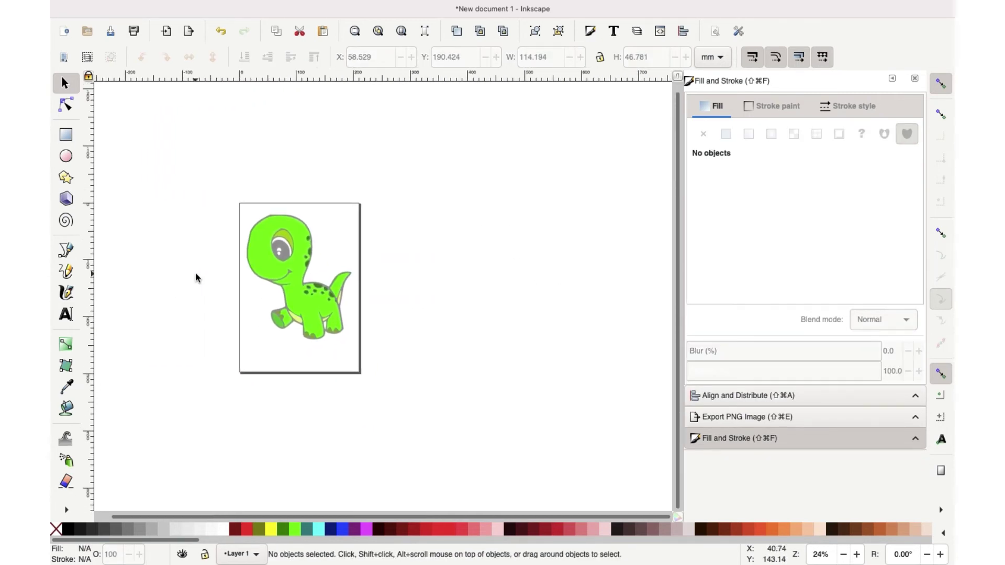
pyautogui.scroll(2, 216, 276)
pyautogui.scroll(3, 318, 252)
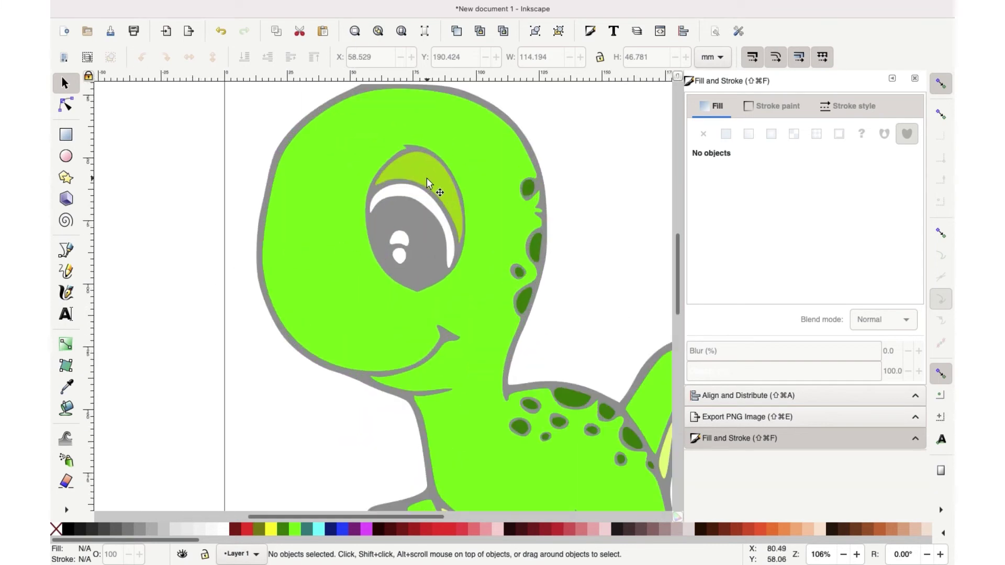
# - Change the dinosaur's grey outline path fill to black
pyautogui.click(404, 212)
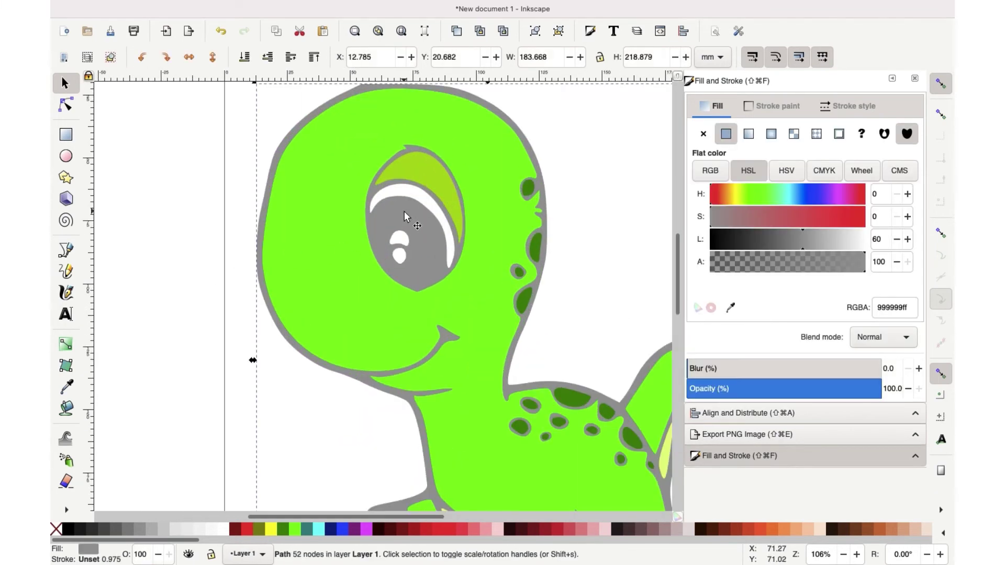
pyautogui.click(68, 530)
pyautogui.scroll(-1, 218, 403)
pyautogui.scroll(-1, 251, 339)
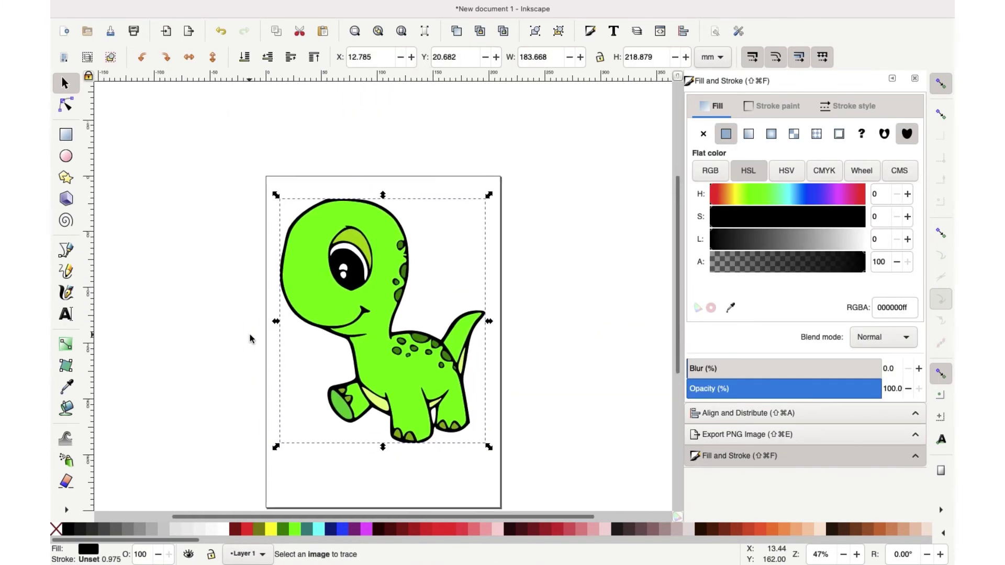
pyautogui.scroll(2, 311, 206)
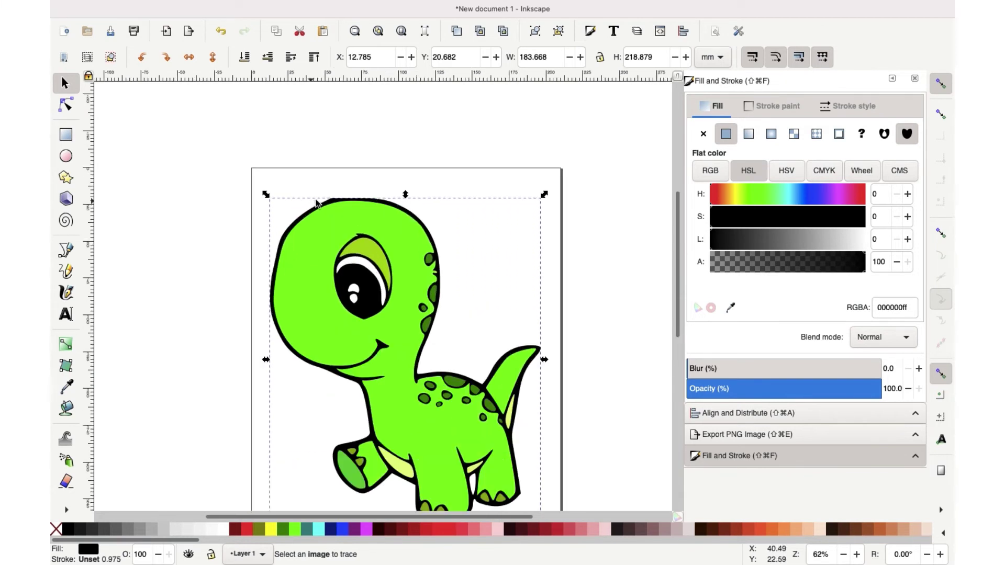
pyautogui.scroll(-3, 314, 202)
# - Inspect the nodes of the green body fill path
pyautogui.press('n')
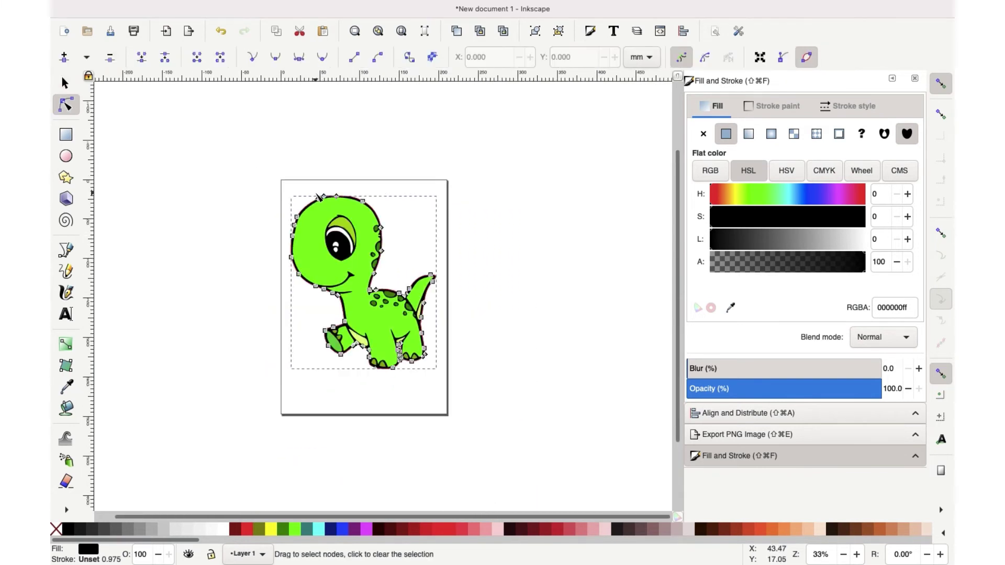
pyautogui.click(324, 273)
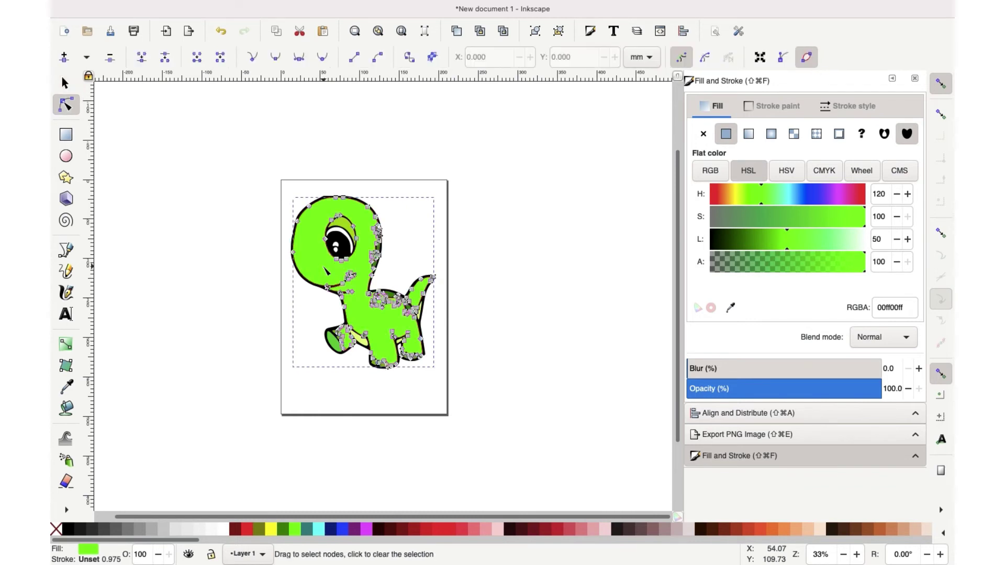
pyautogui.press('s')
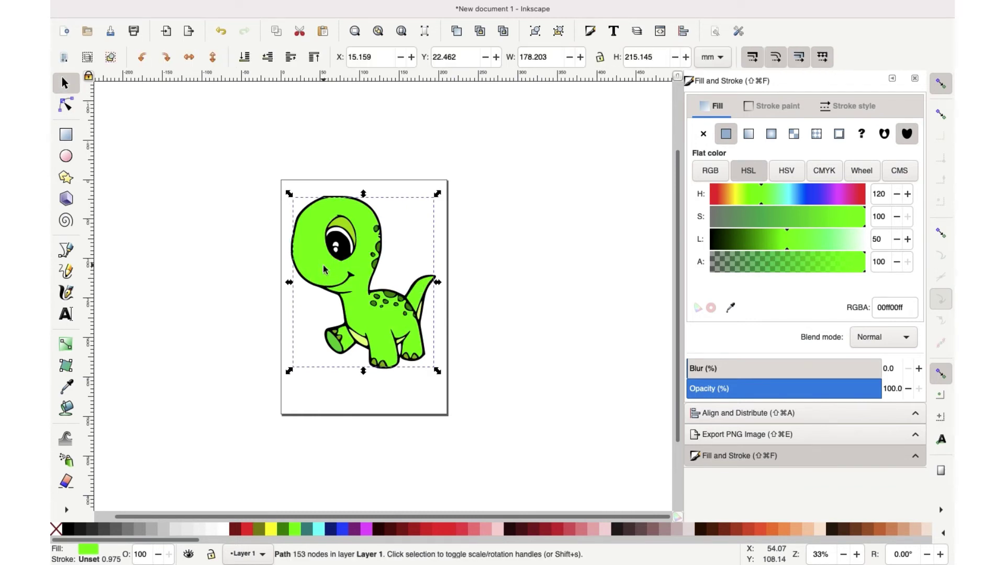
pyautogui.click(320, 187)
pyautogui.scroll(3, 325, 186)
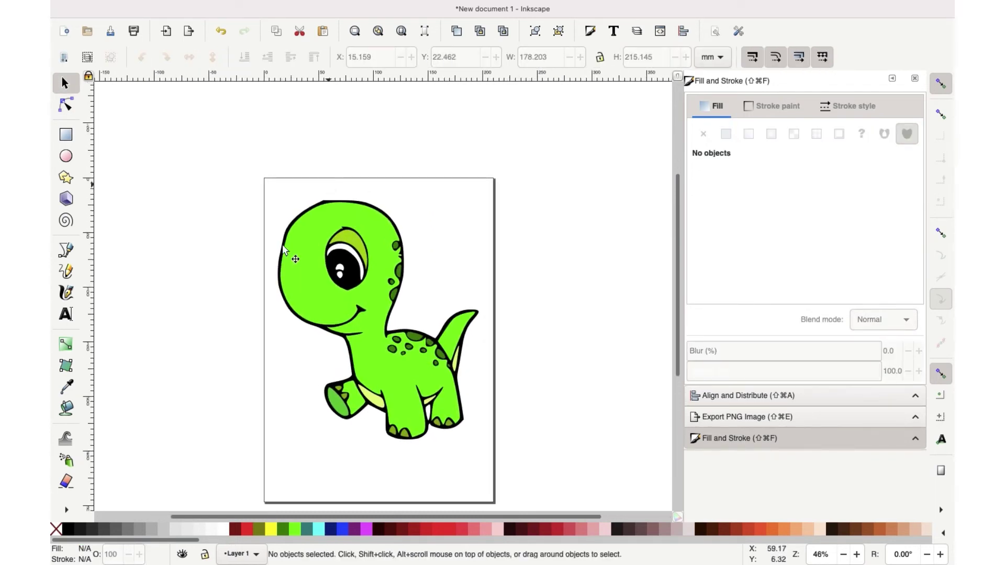
# - Review the nodes of every path in the drawing, then begin saving under a new name
pyautogui.hotkey('ctrl', 'a')
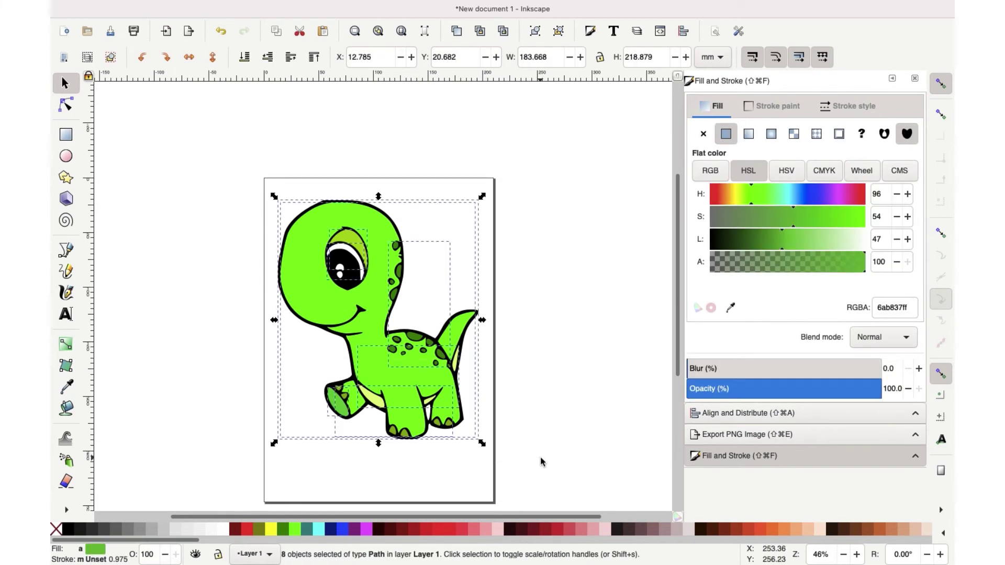
pyautogui.press('n')
pyautogui.press('s')
pyautogui.scroll(-2, 517, 317)
pyautogui.click(510, 319)
pyautogui.scroll(2, 497, 315)
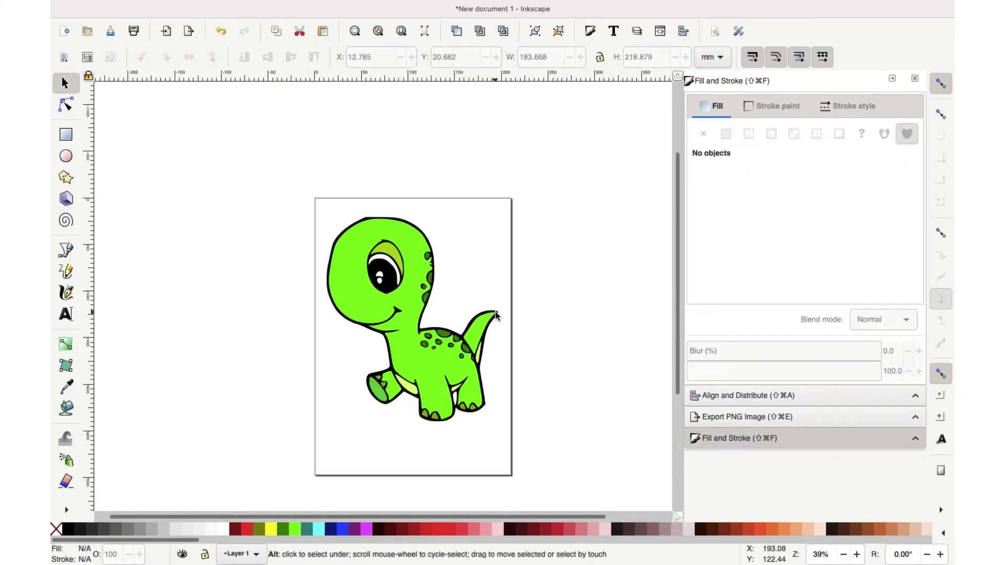
pyautogui.press('super+s')
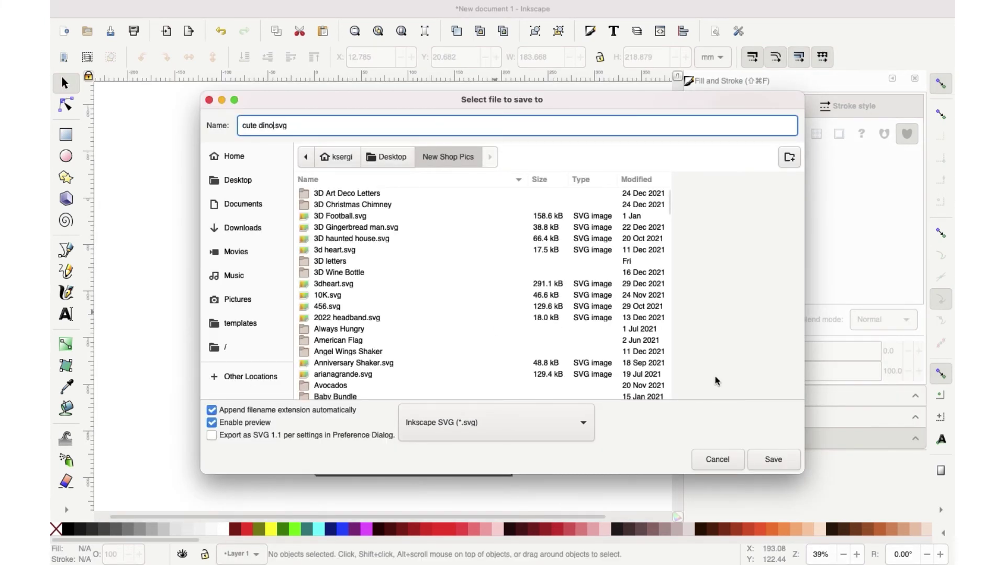
# - Save the drawing as 'cute dino.svg' in New Shop Pics and upload it to Cricut
pyautogui.click(784, 460)
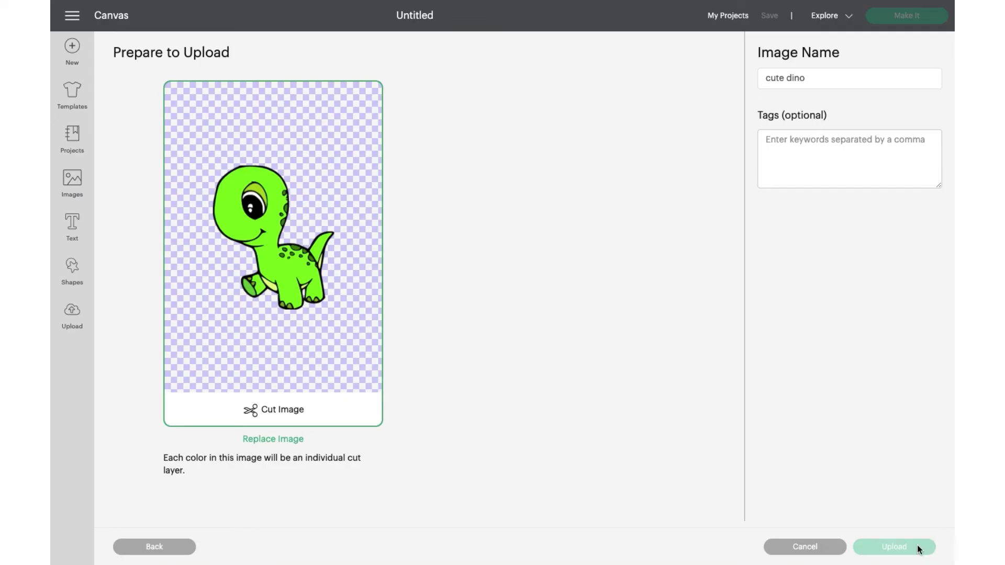
pyautogui.click(918, 549)
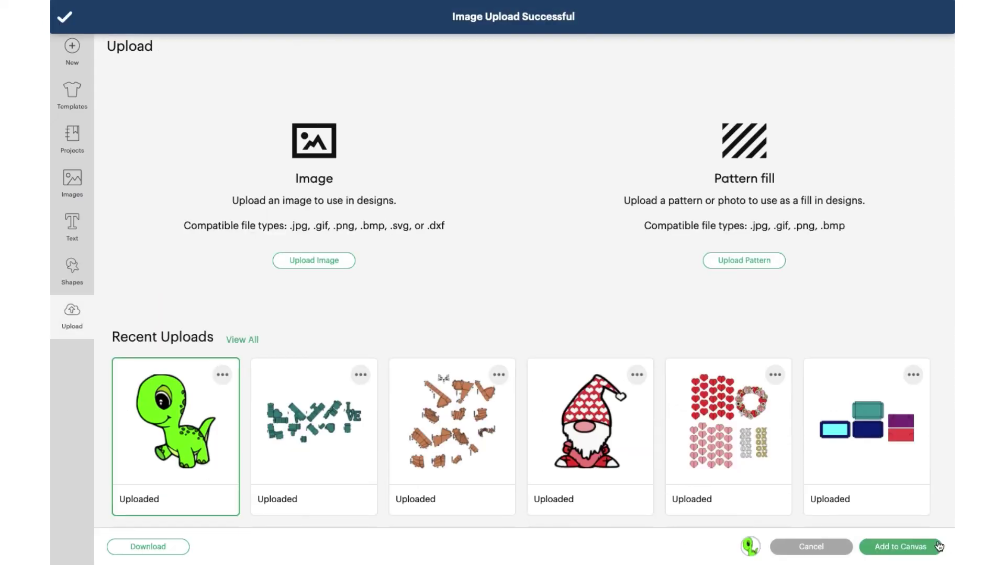
# - Add the uploaded Cute Dino to the canvas and check its layers, toggling the black outline
pyautogui.click(898, 547)
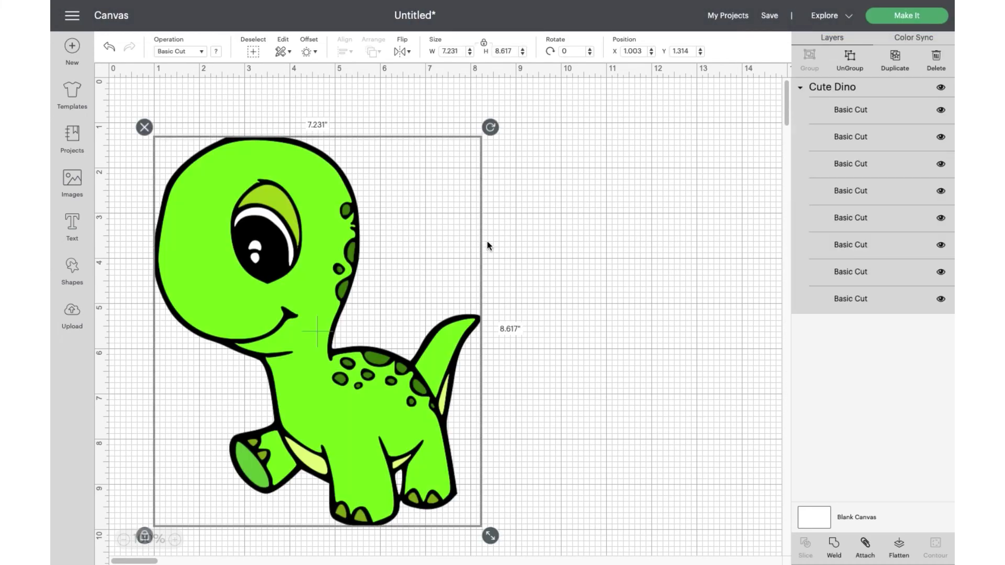
pyautogui.click(844, 218)
pyautogui.click(853, 271)
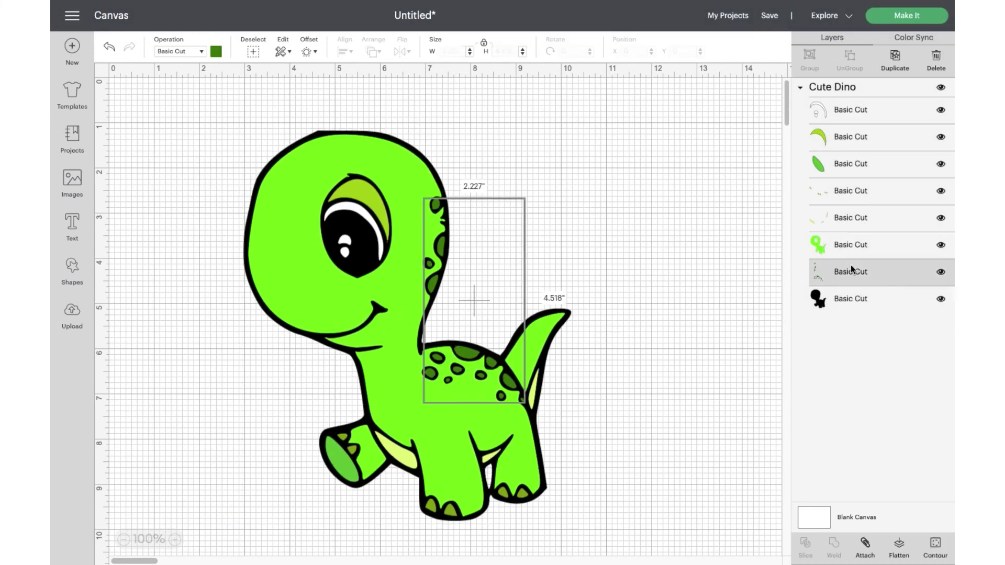
pyautogui.click(941, 299)
pyautogui.click(942, 300)
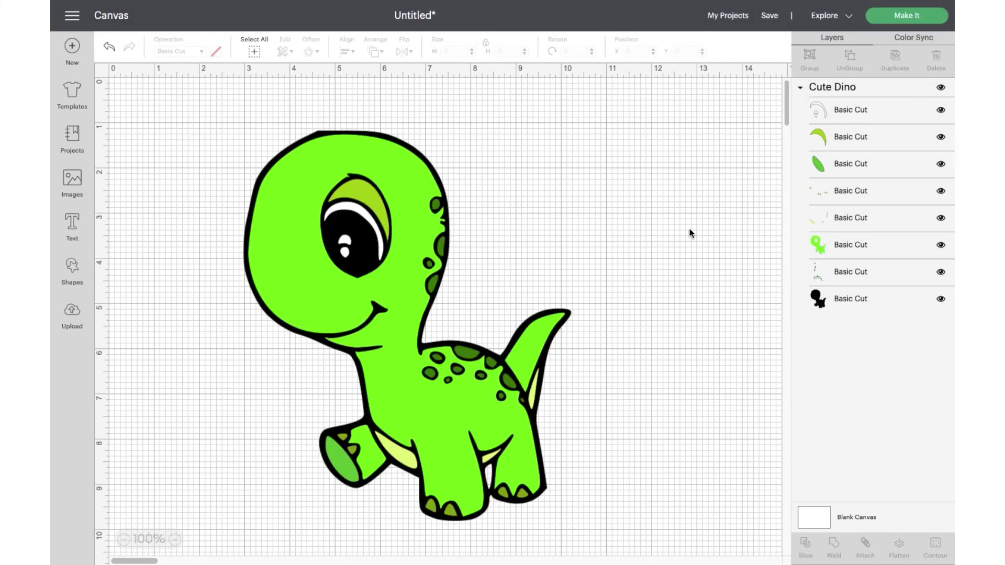
# - Select the whole Cute Dino group and send it to the cutting mats with Make It
pyautogui.hotkey('ctrl', 'a')
pyautogui.click(894, 14)
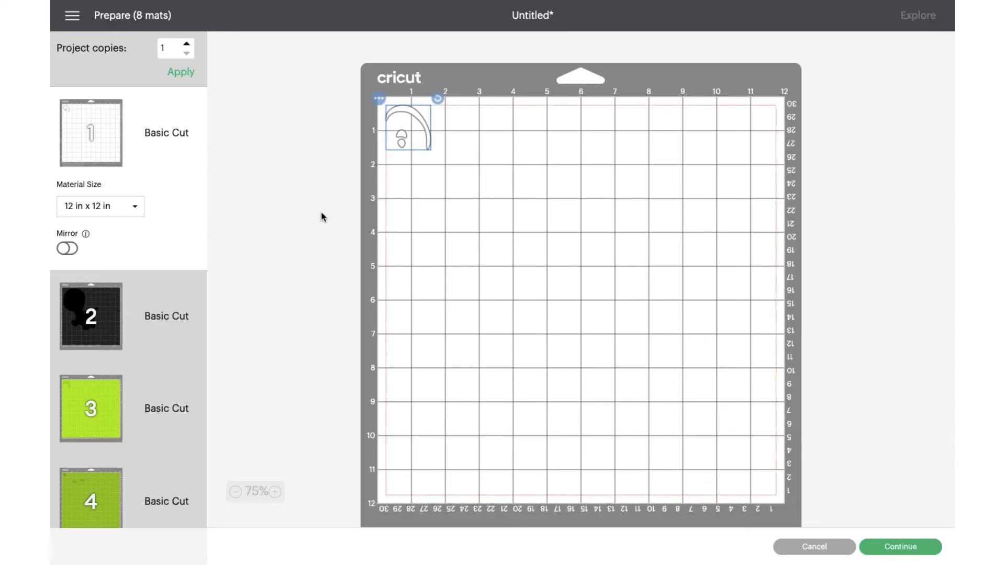
pyautogui.click(103, 325)
# - Step through the next mats in the Prepare list down to mat 5's pale-green pieces
pyautogui.click(98, 406)
pyautogui.click(92, 491)
pyautogui.scroll(-3, 101, 409)
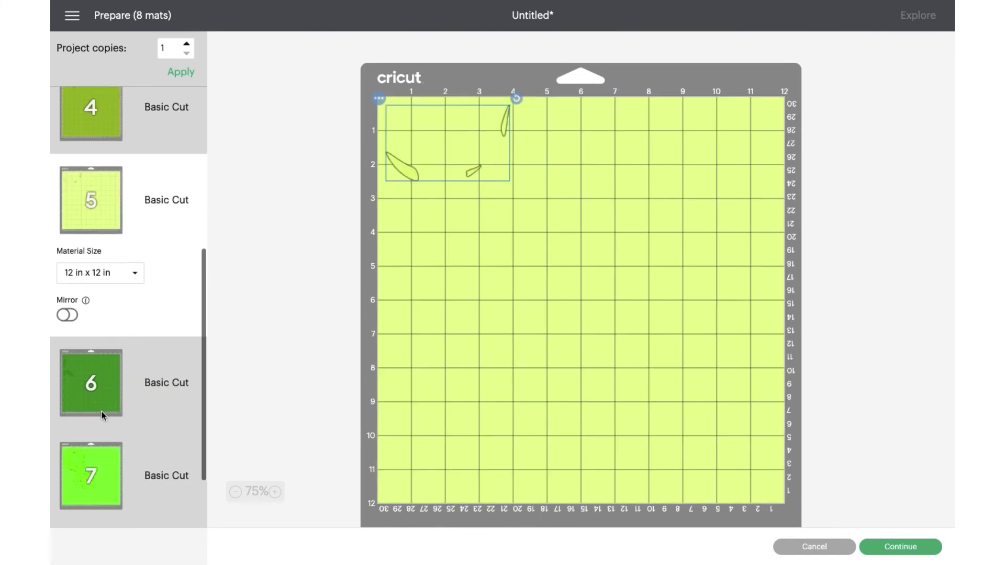